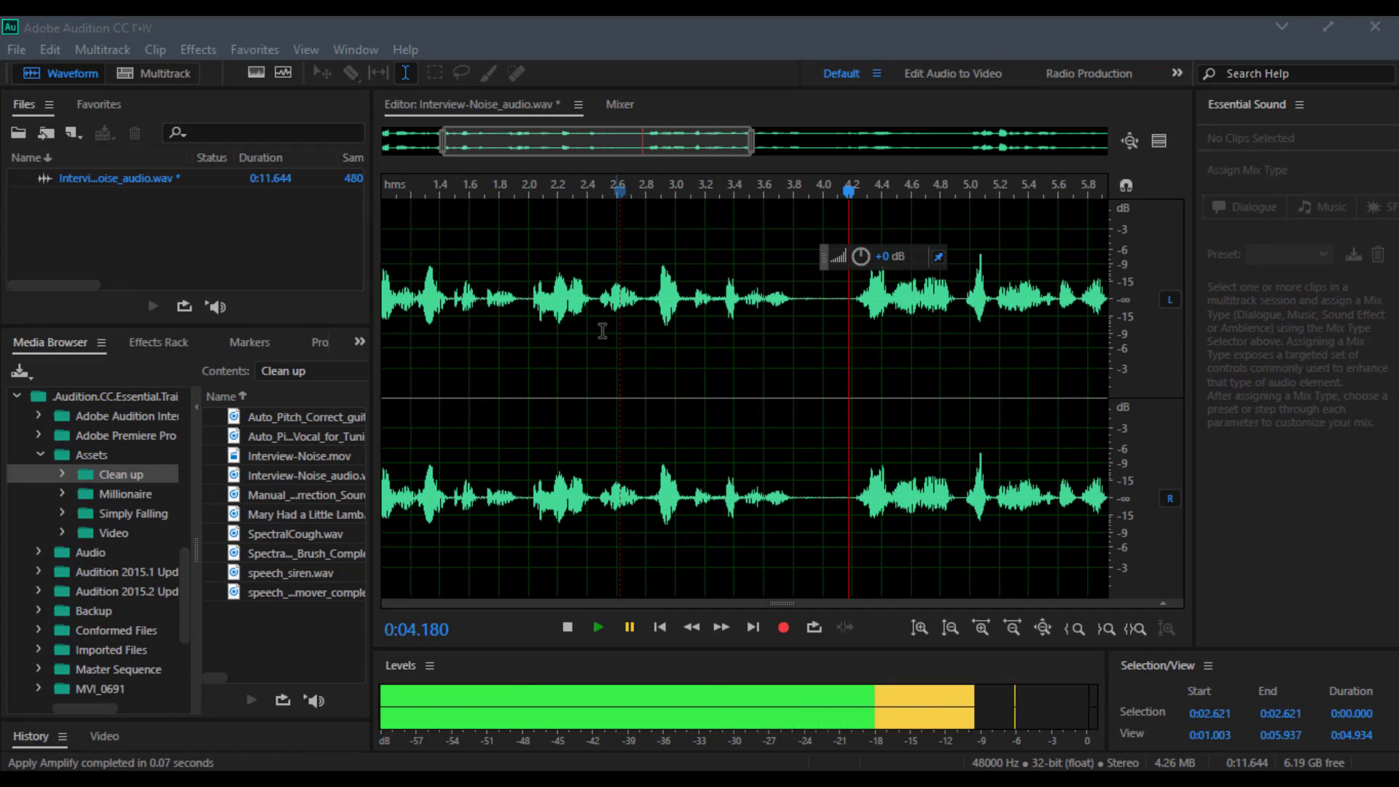
# - Move the floating gain control to the upper channel near the 2.6-second mark
pyautogui.moveTo(824, 253); pyautogui.dragTo(595, 235)
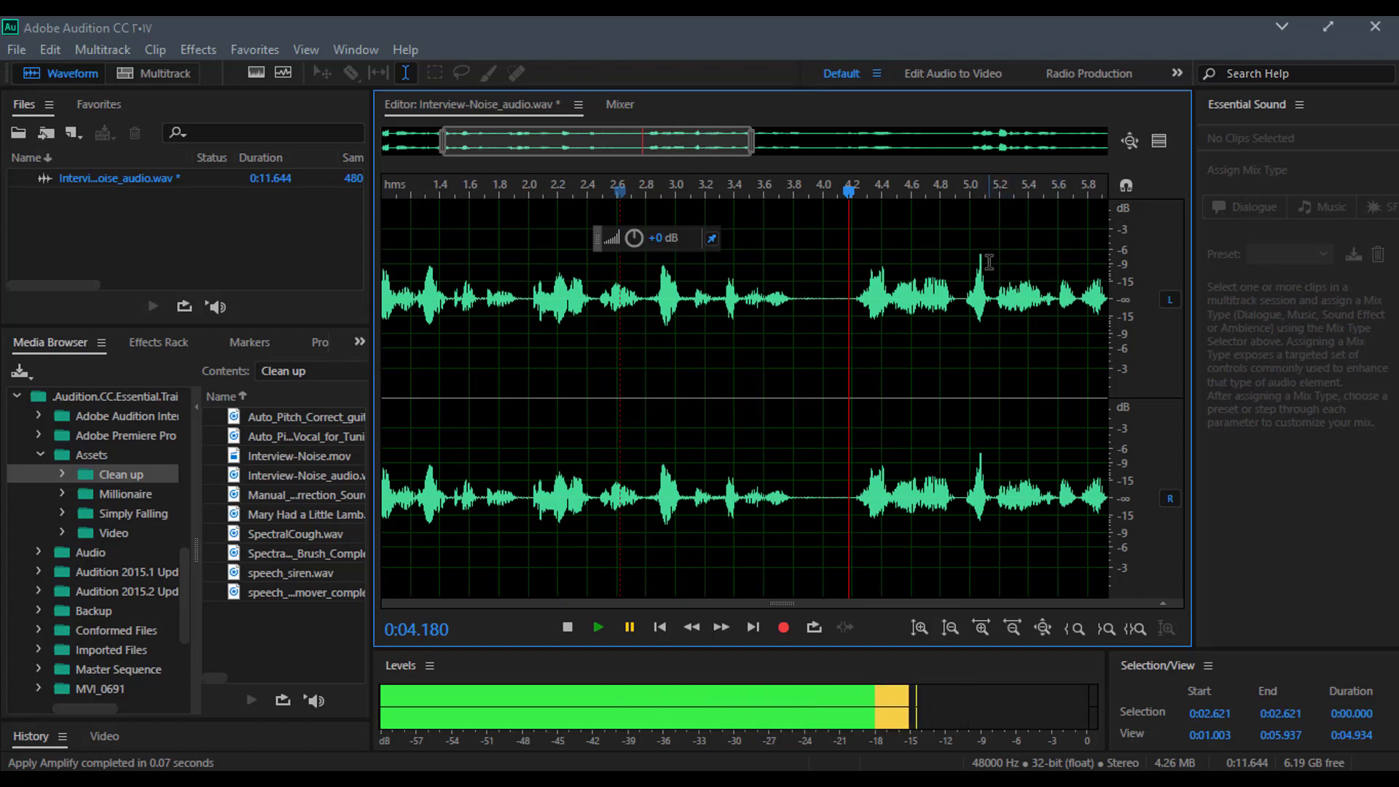
pyautogui.moveTo(787, 602); pyautogui.dragTo(773, 456)
pyautogui.hotkey('shift', 'd')
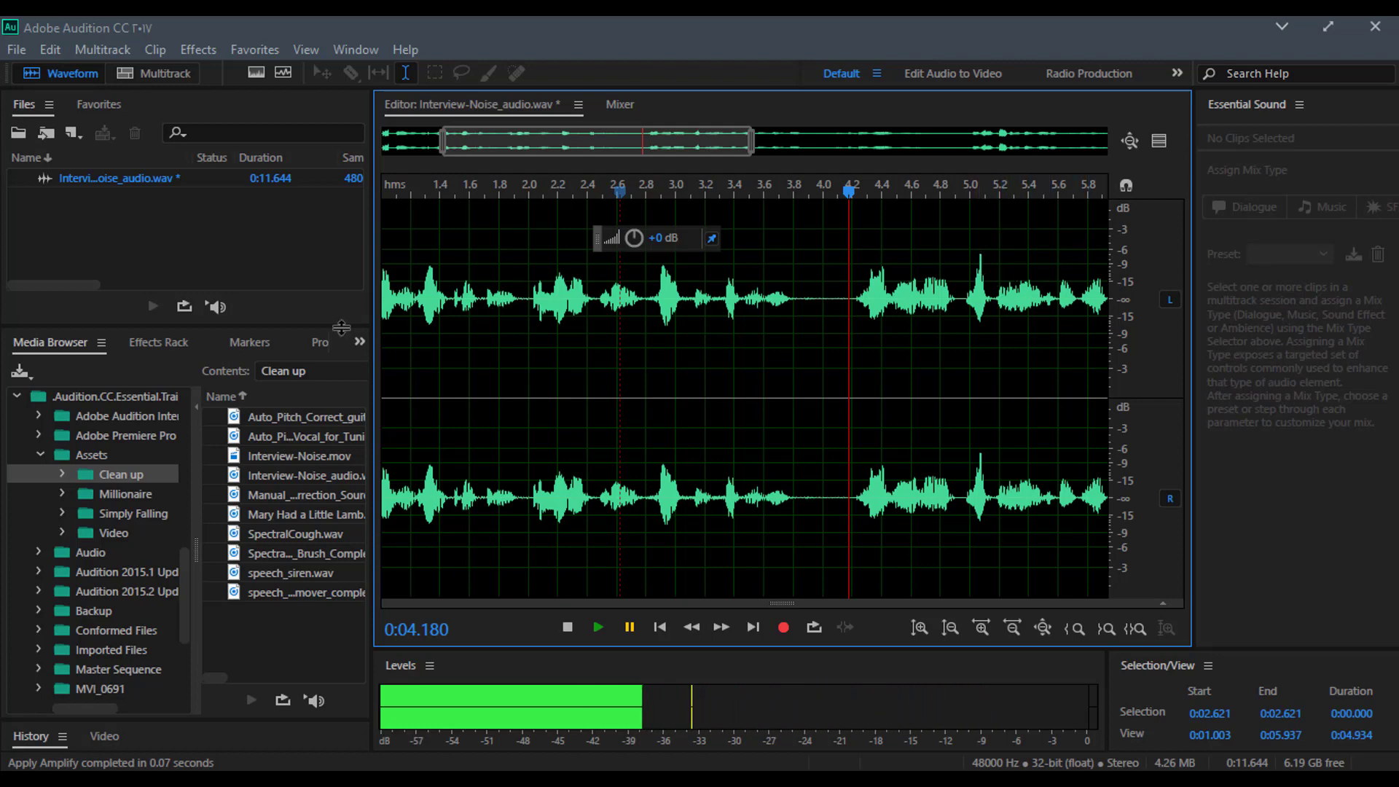
# - Open Millionaire Mix.mp3 from the Assets folder and compare its waveform with Interview-Noise_audio.wav, ending on the music file
pyautogui.click(76, 451)
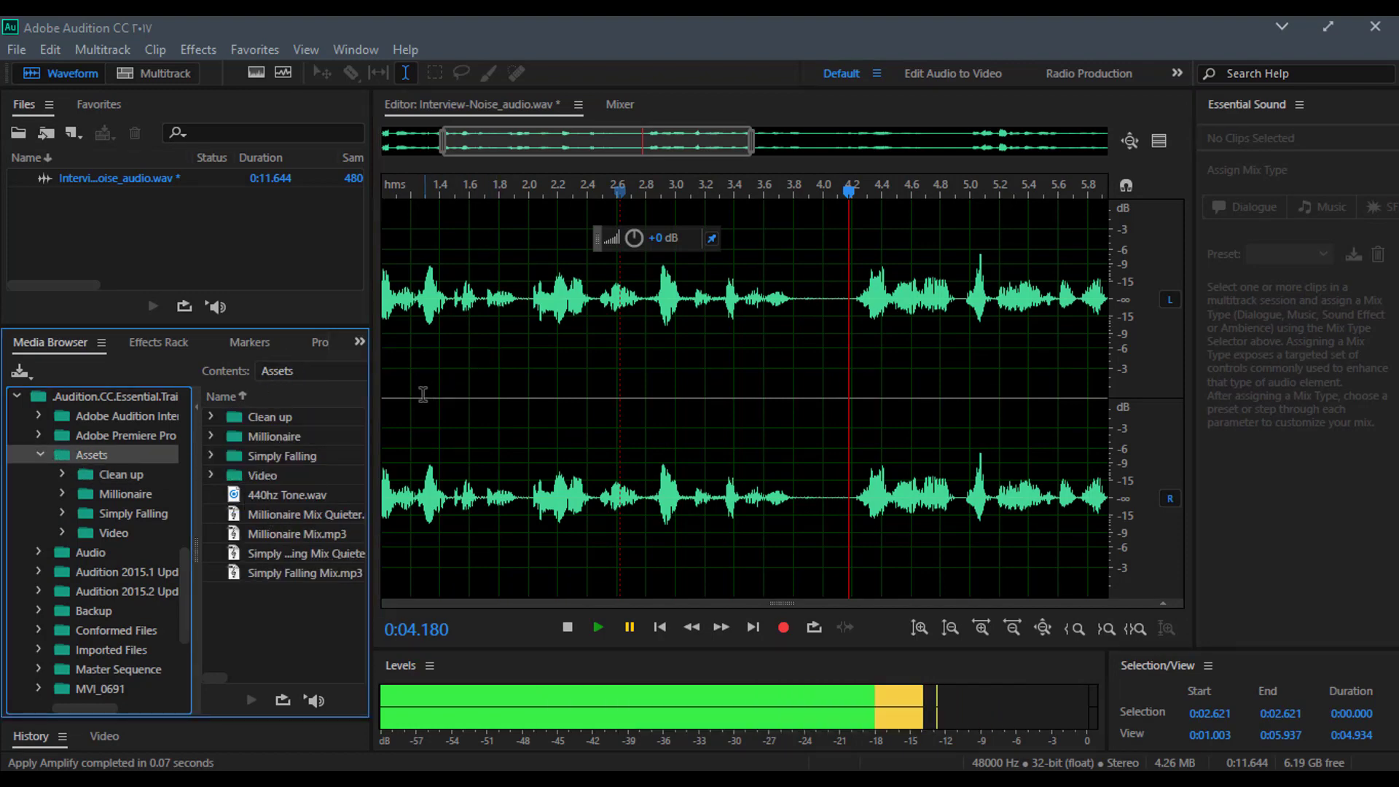
pyautogui.click(281, 536)
pyautogui.doubleClick(279, 535)
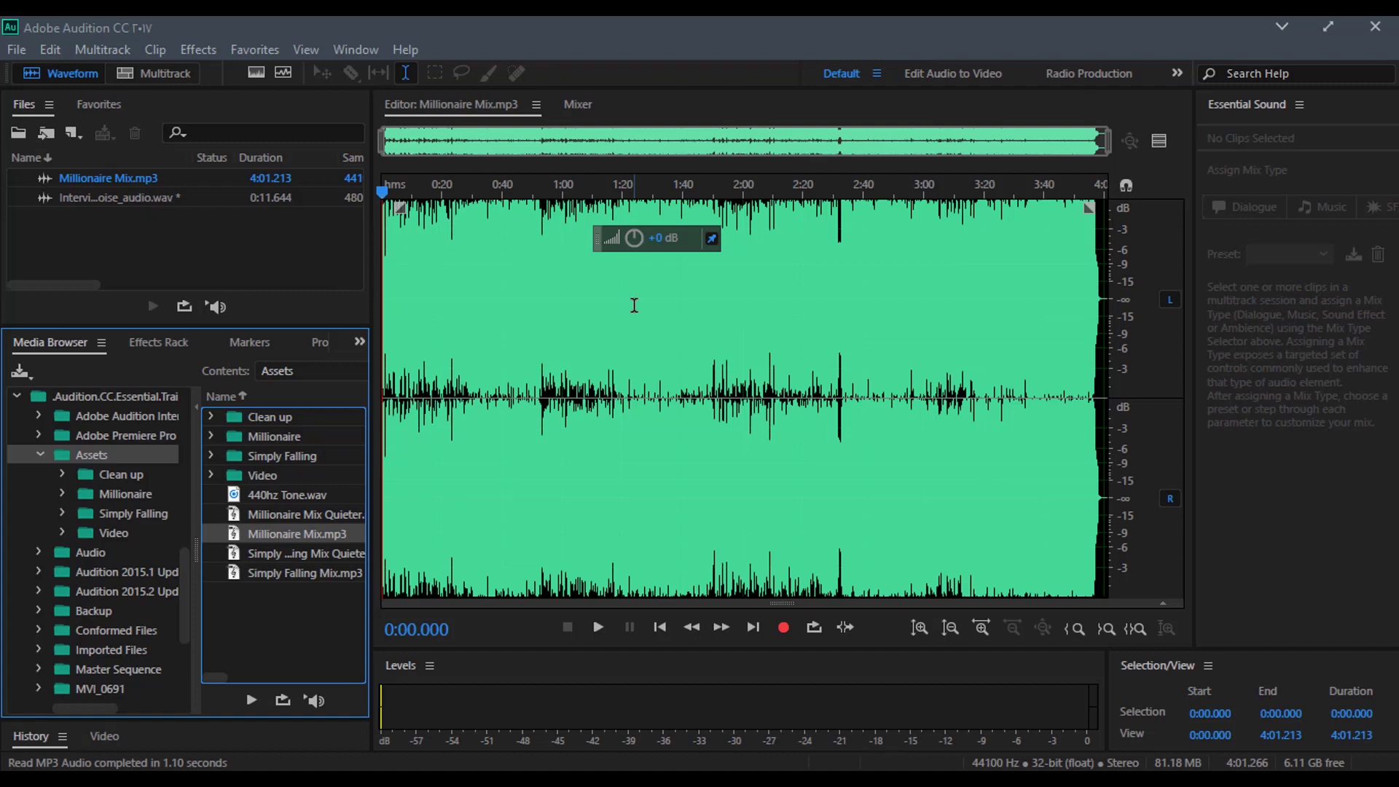
pyautogui.click(142, 199)
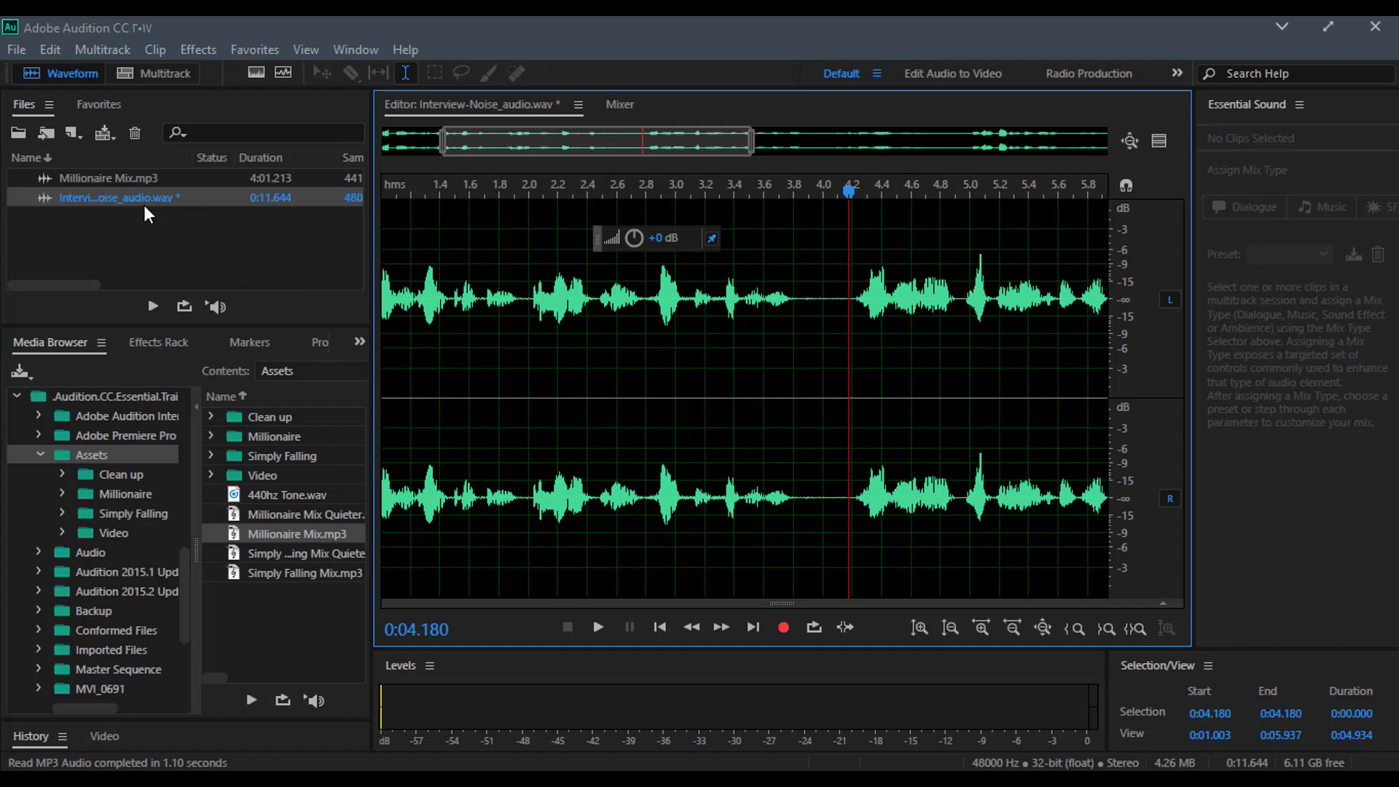
pyautogui.click(106, 179)
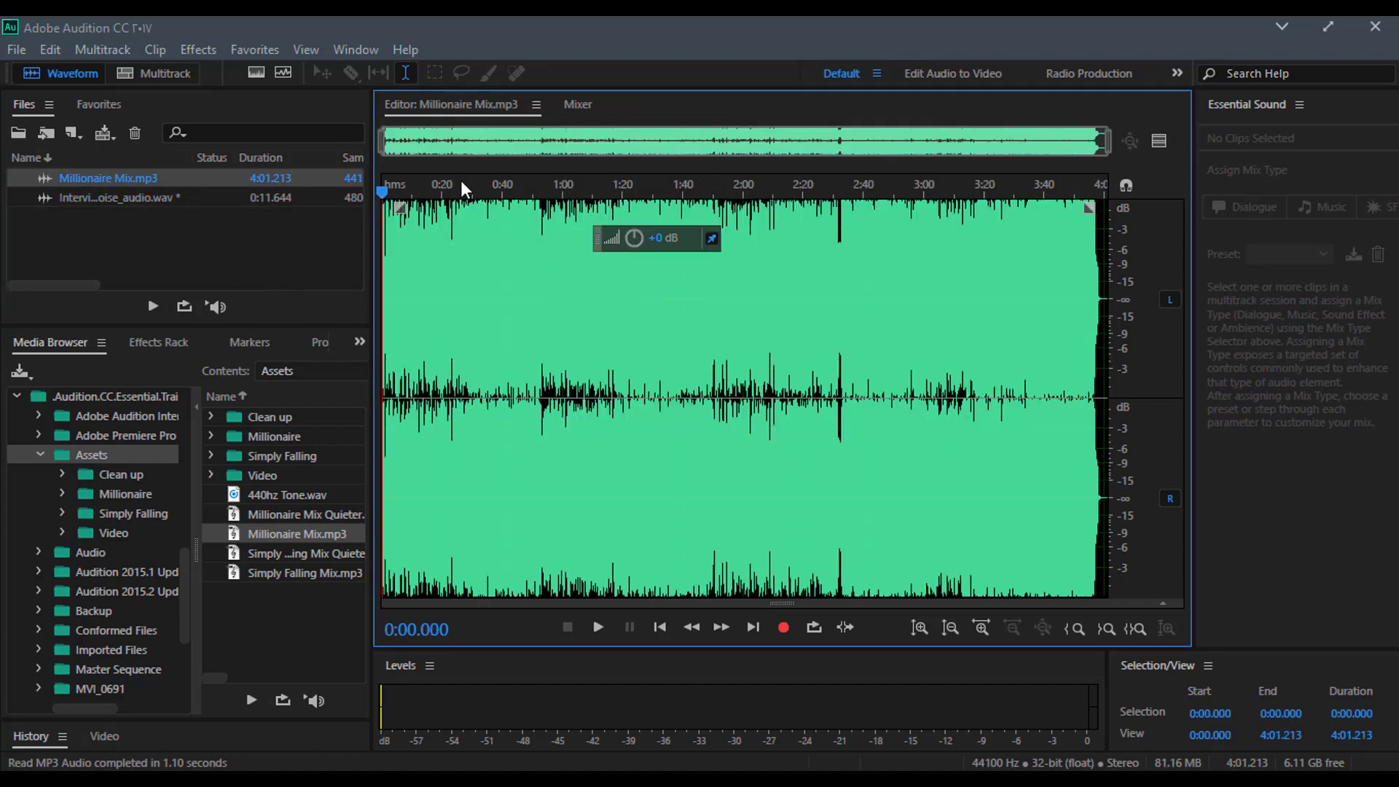
# - Display the Match Loudness feature and widen the area that holds it
pyautogui.click(347, 51)
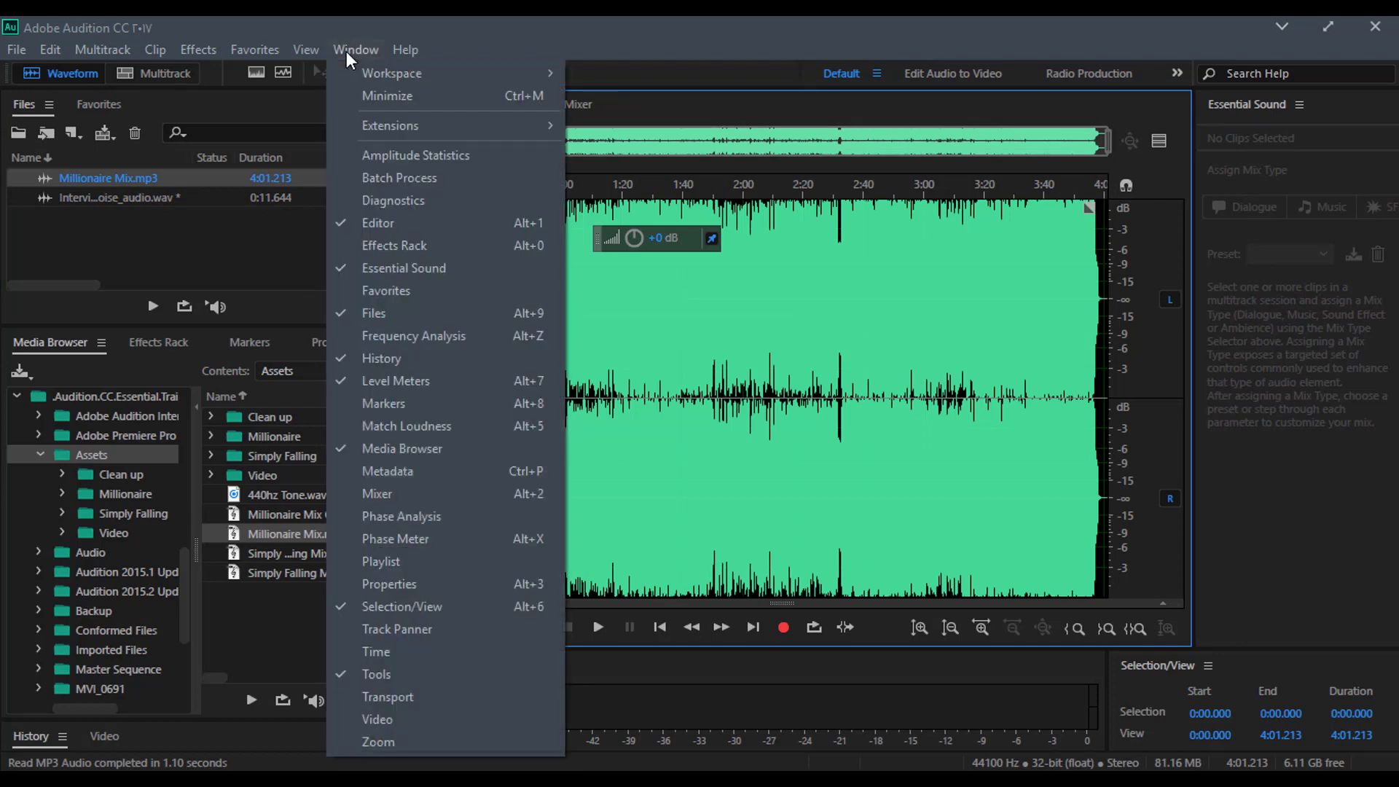
pyautogui.click(382, 425)
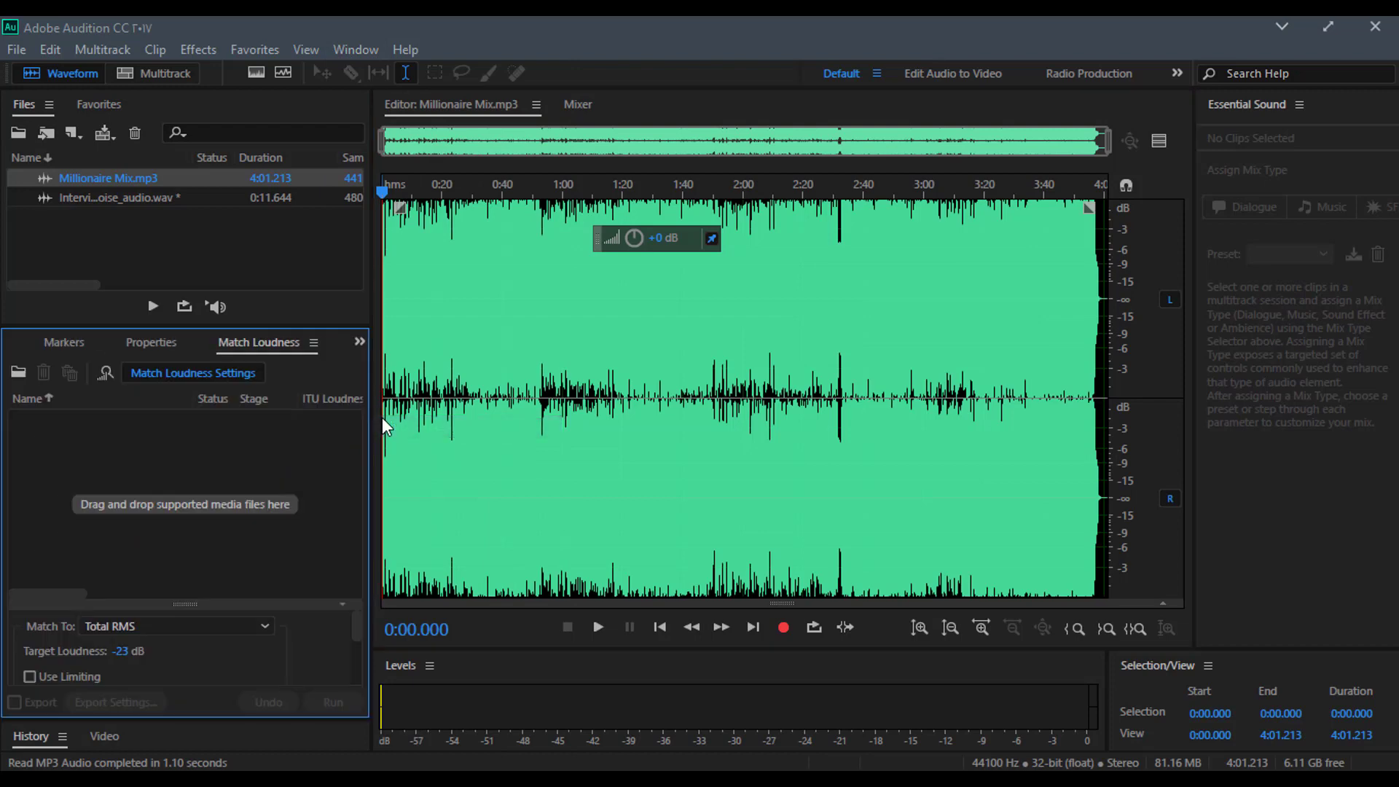
pyautogui.moveTo(370, 432); pyautogui.dragTo(403, 438)
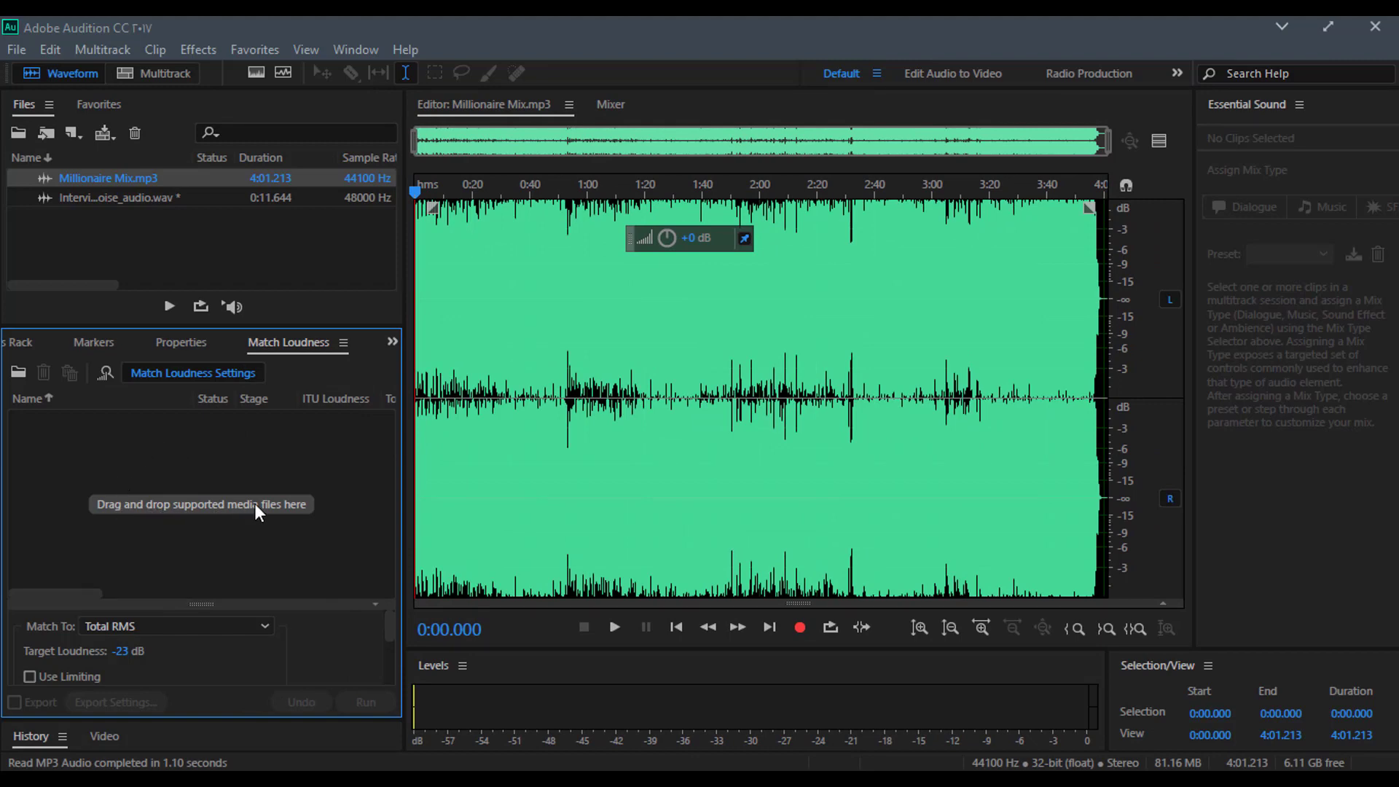
# - Add the open files Millionaire Mix.mp3 and Interview-Noise_audio.wav to the Match Loudness list
pyautogui.click(127, 237)
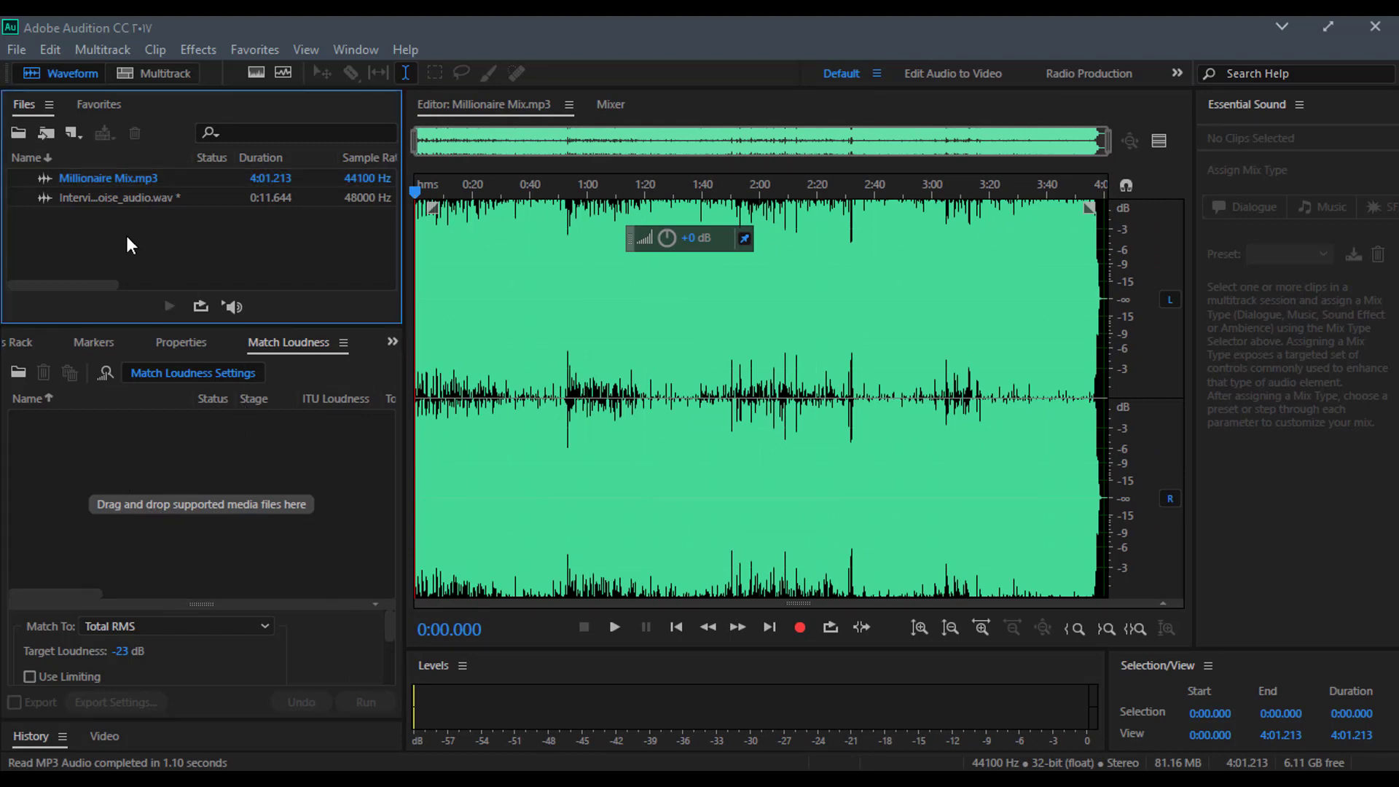
pyautogui.moveTo(125, 235); pyautogui.dragTo(98, 466)
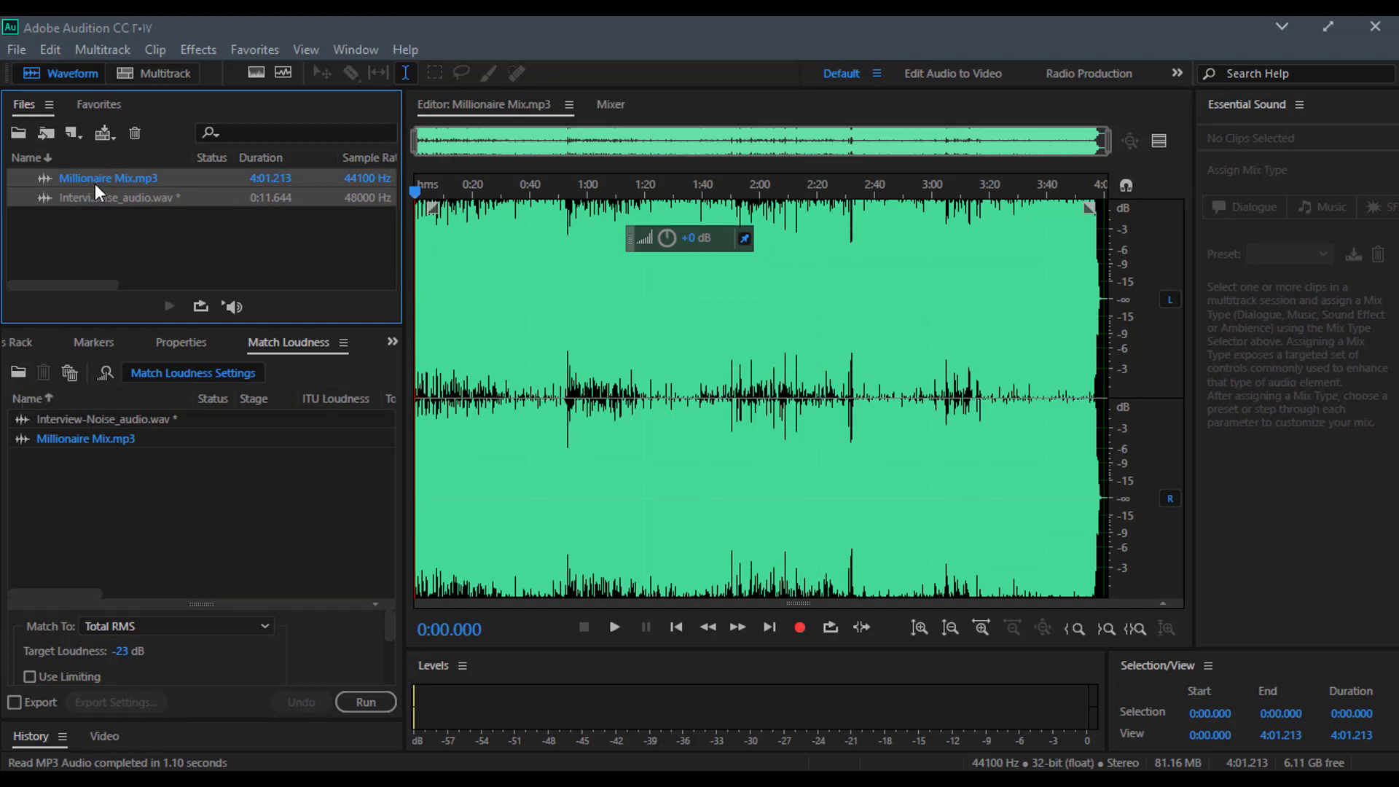
pyautogui.click(18, 373)
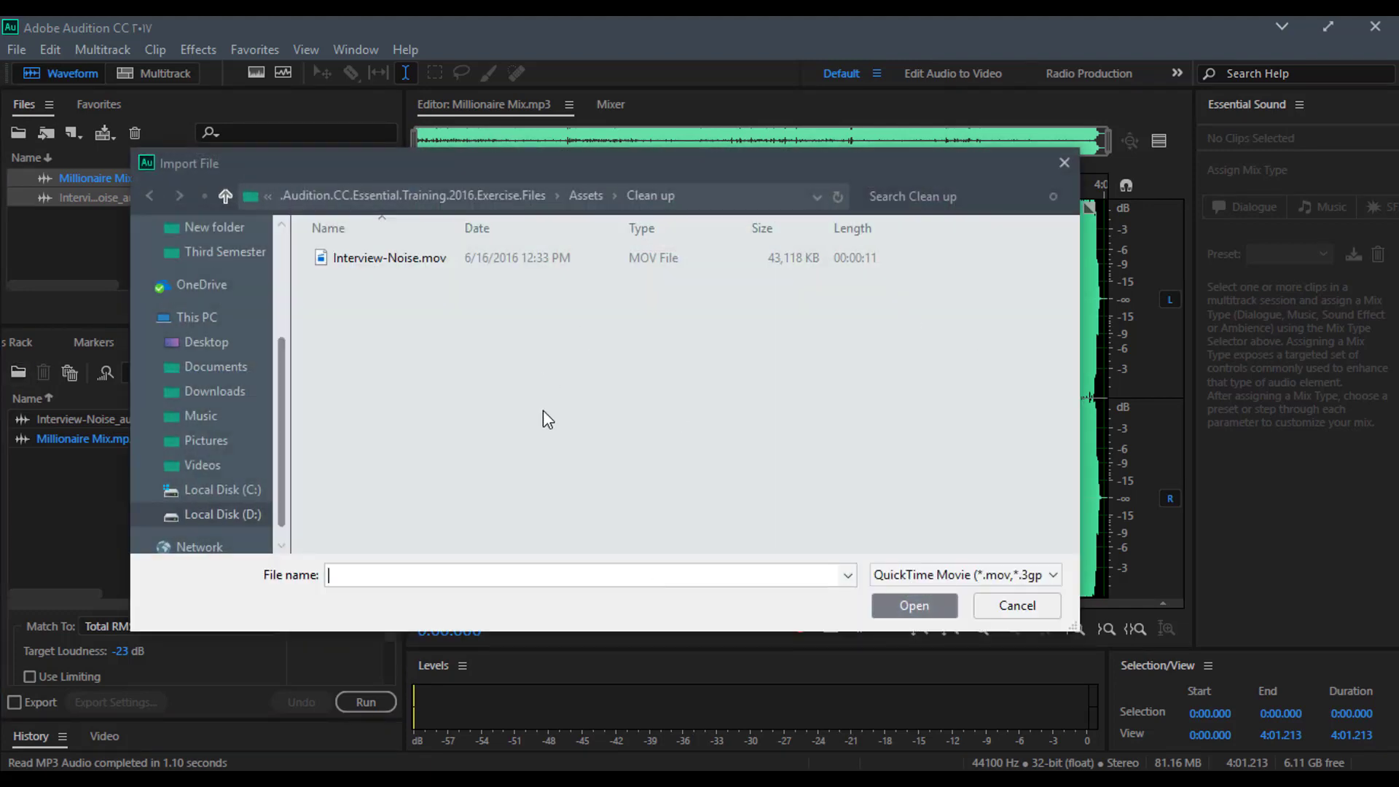
pyautogui.click(1002, 606)
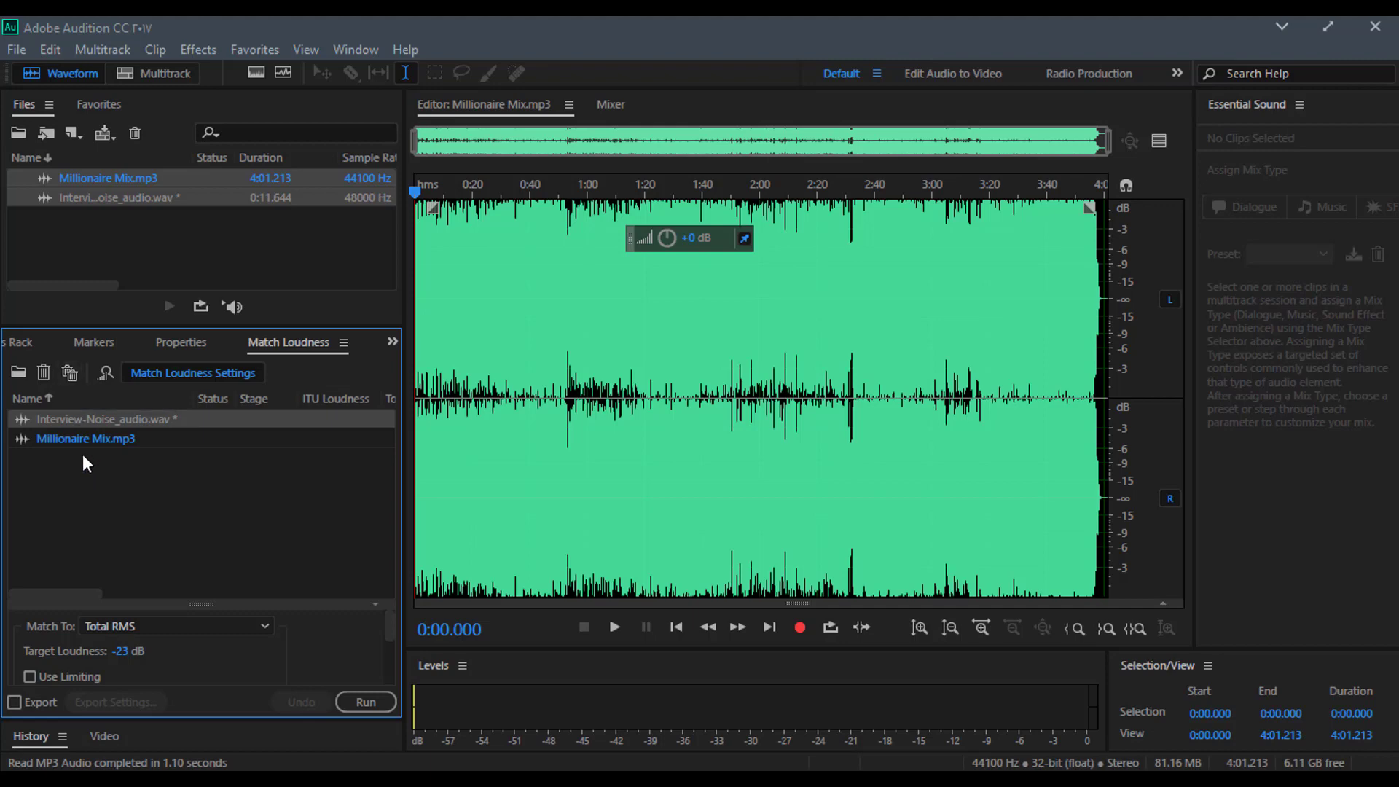
# - Scan both listed files for loudness statistics and review the RMS, peak, loudness and clipping columns
pyautogui.click(106, 373)
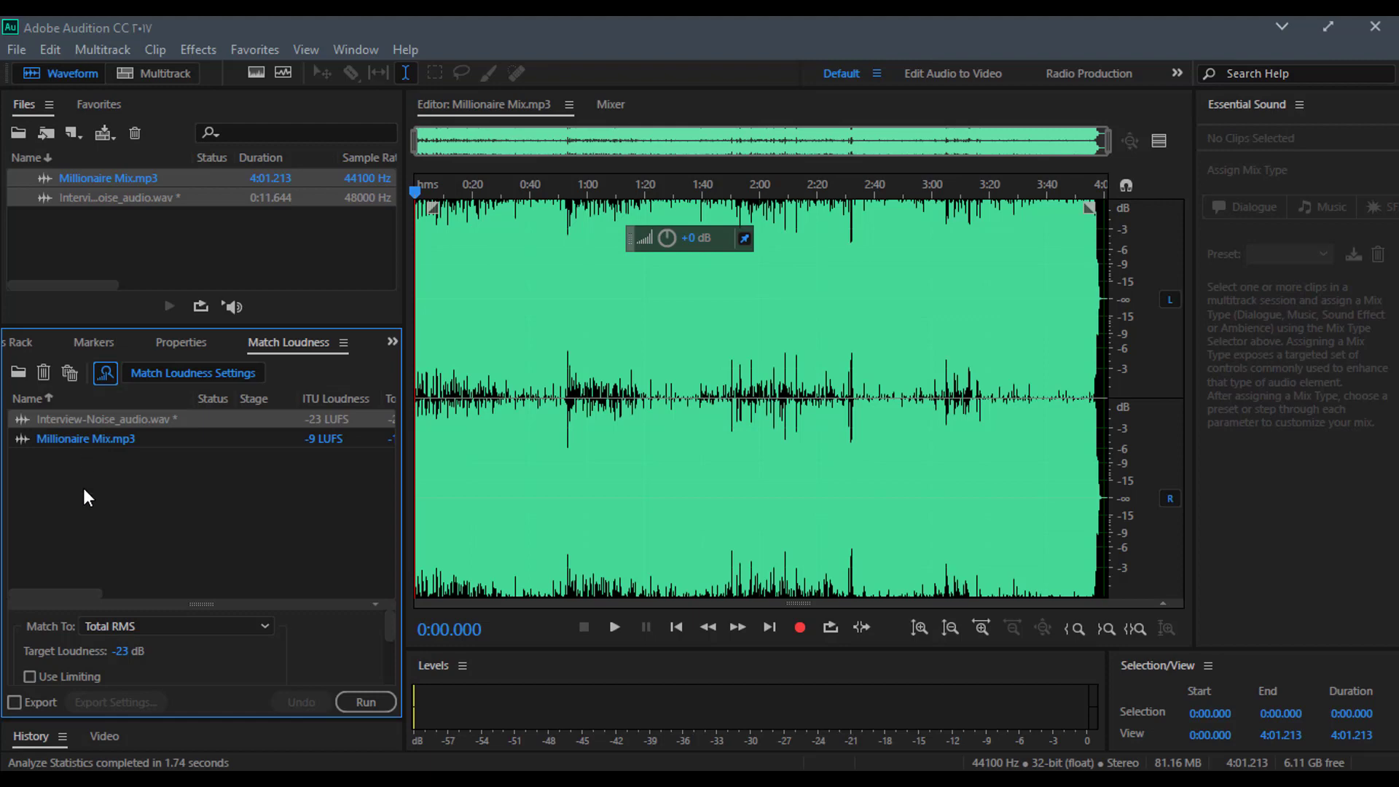
pyautogui.moveTo(74, 592); pyautogui.dragTo(125, 587)
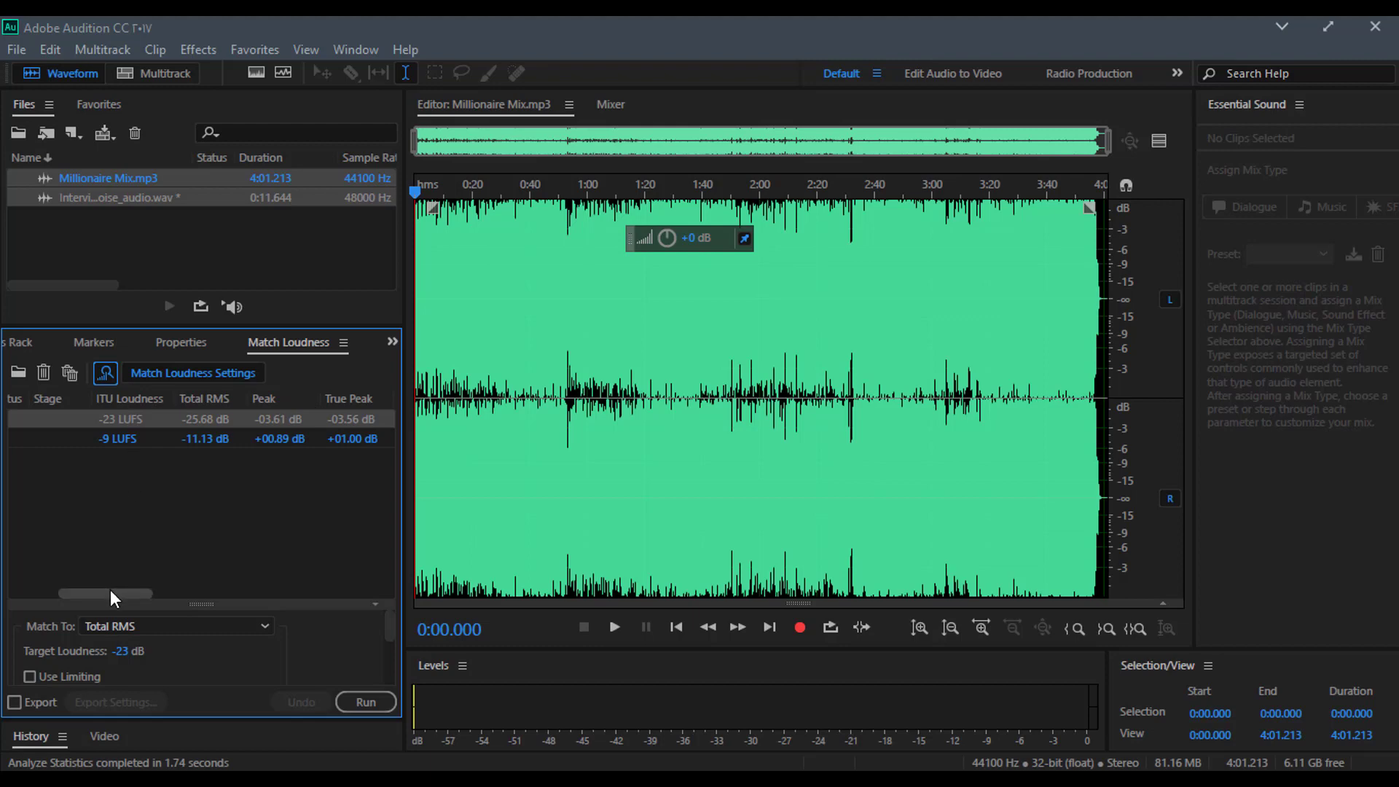
pyautogui.moveTo(111, 588); pyautogui.dragTo(164, 588)
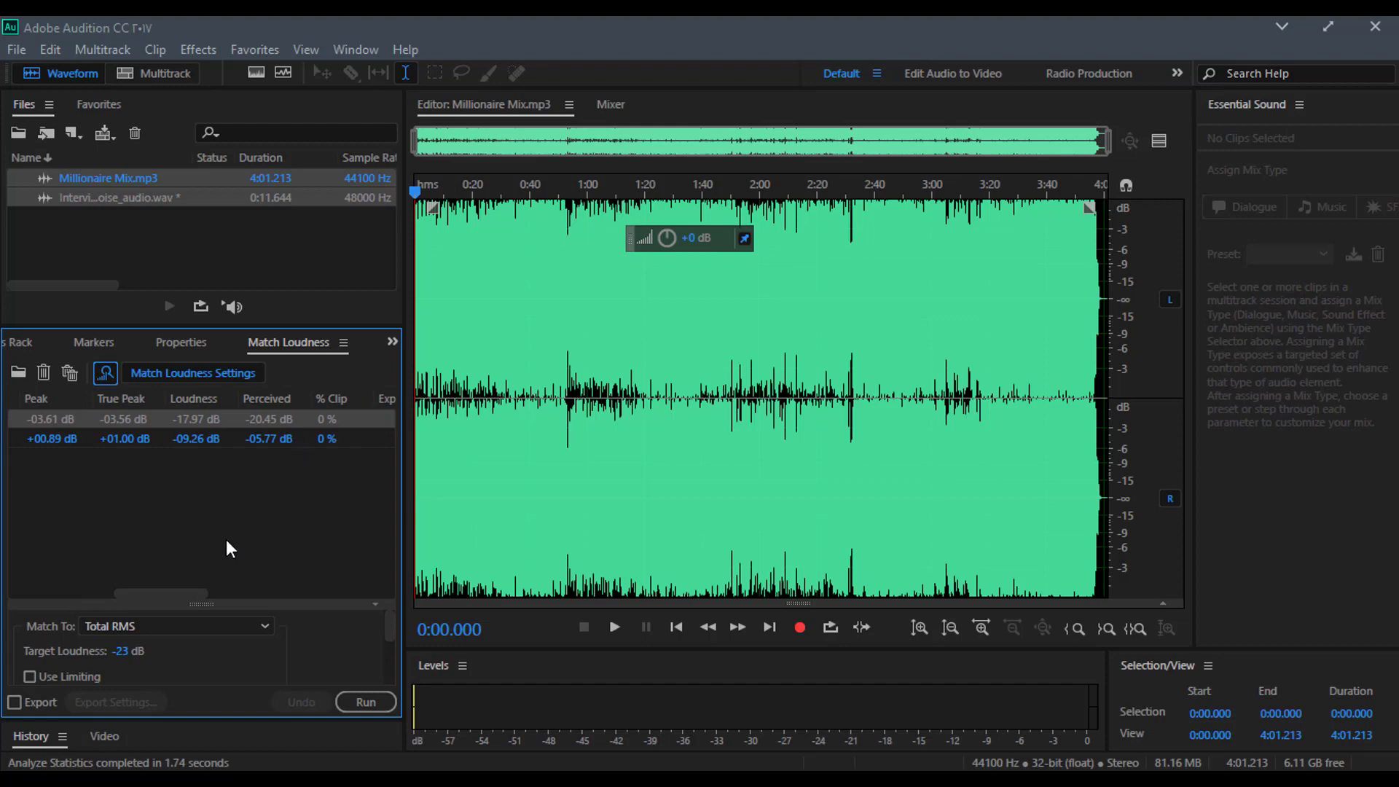
pyautogui.moveTo(169, 592); pyautogui.dragTo(343, 559)
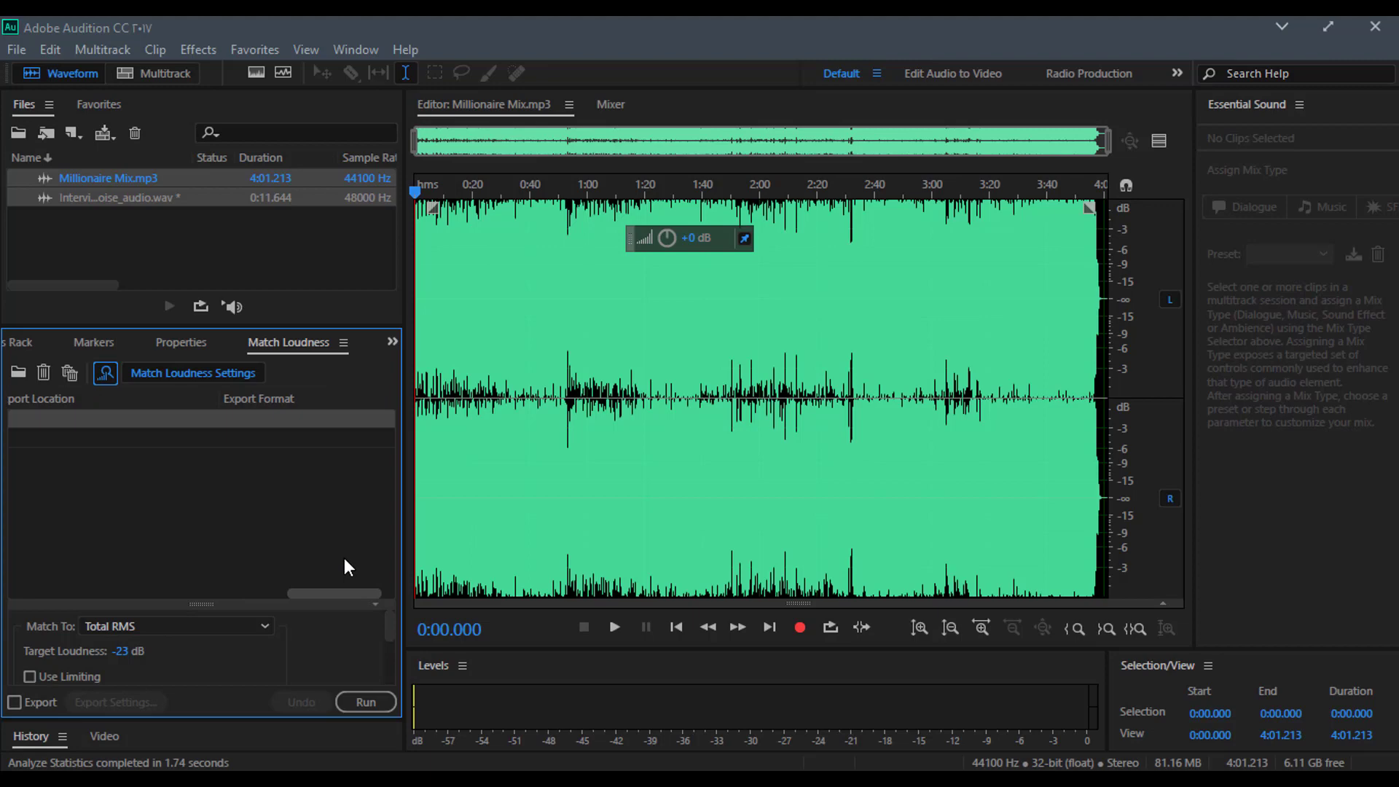
# - Turn on exporting of the matched files and review the export format, location and sample type columns
pyautogui.click(14, 702)
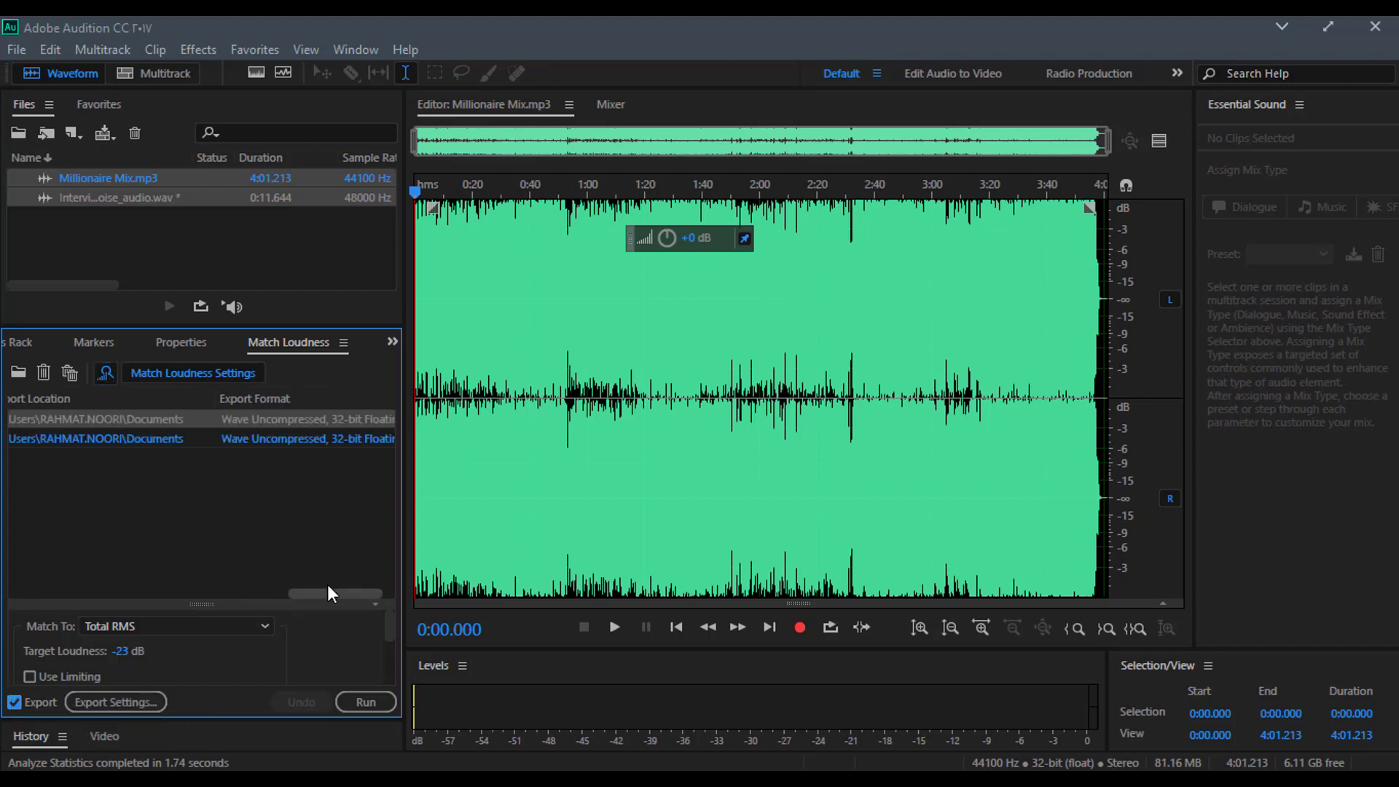
pyautogui.moveTo(317, 595); pyautogui.dragTo(193, 589)
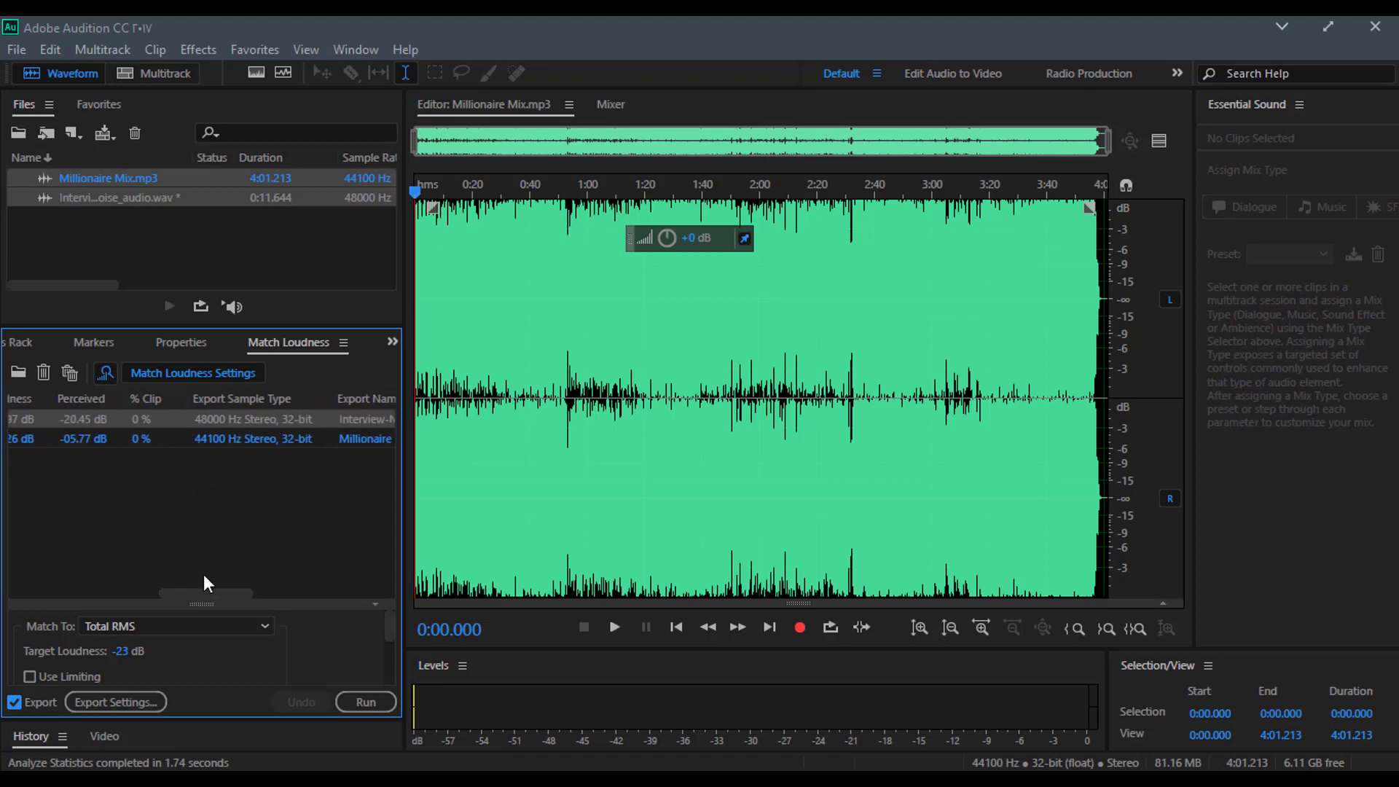
pyautogui.moveTo(193, 596); pyautogui.dragTo(3, 583)
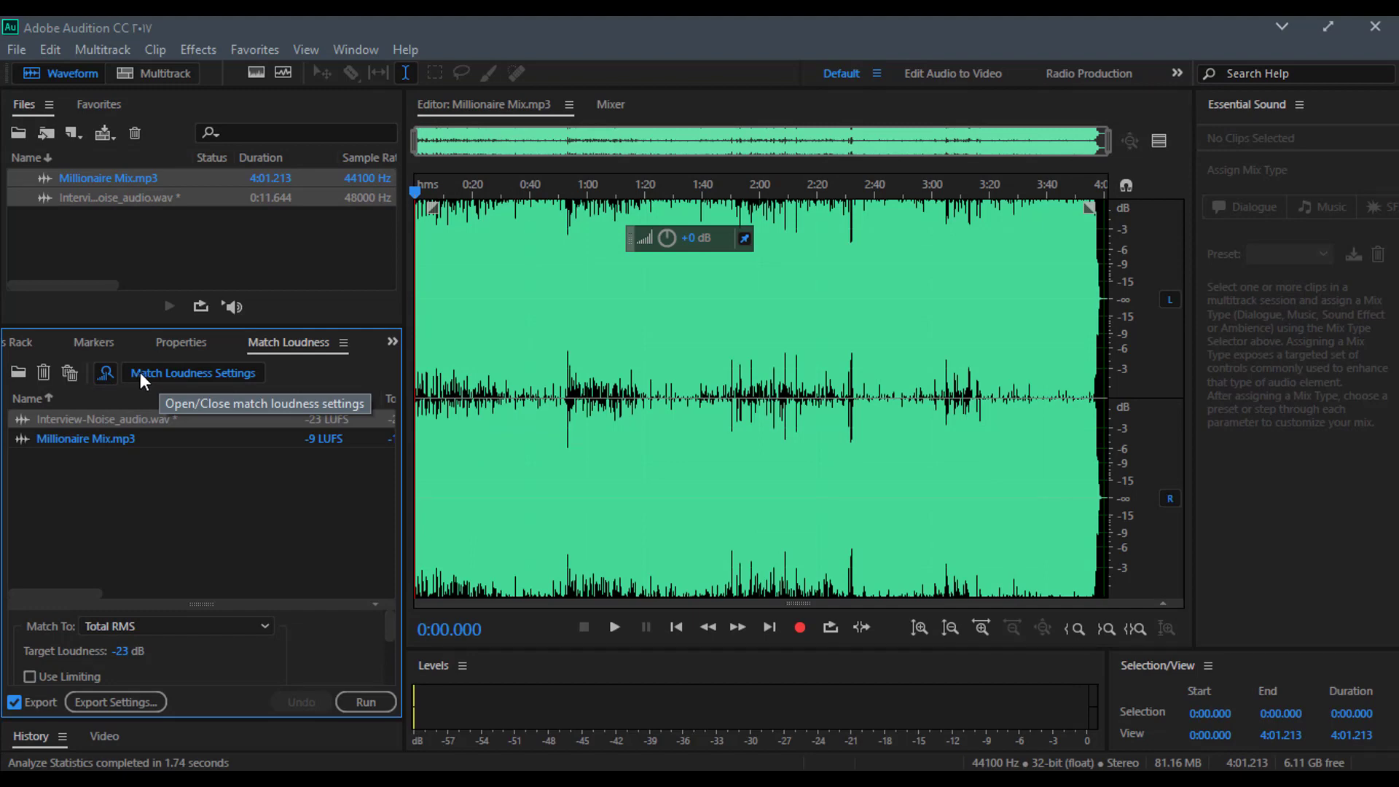
# - Expand the Match Loudness settings area so that all matching options show below the file list
pyautogui.click(151, 373)
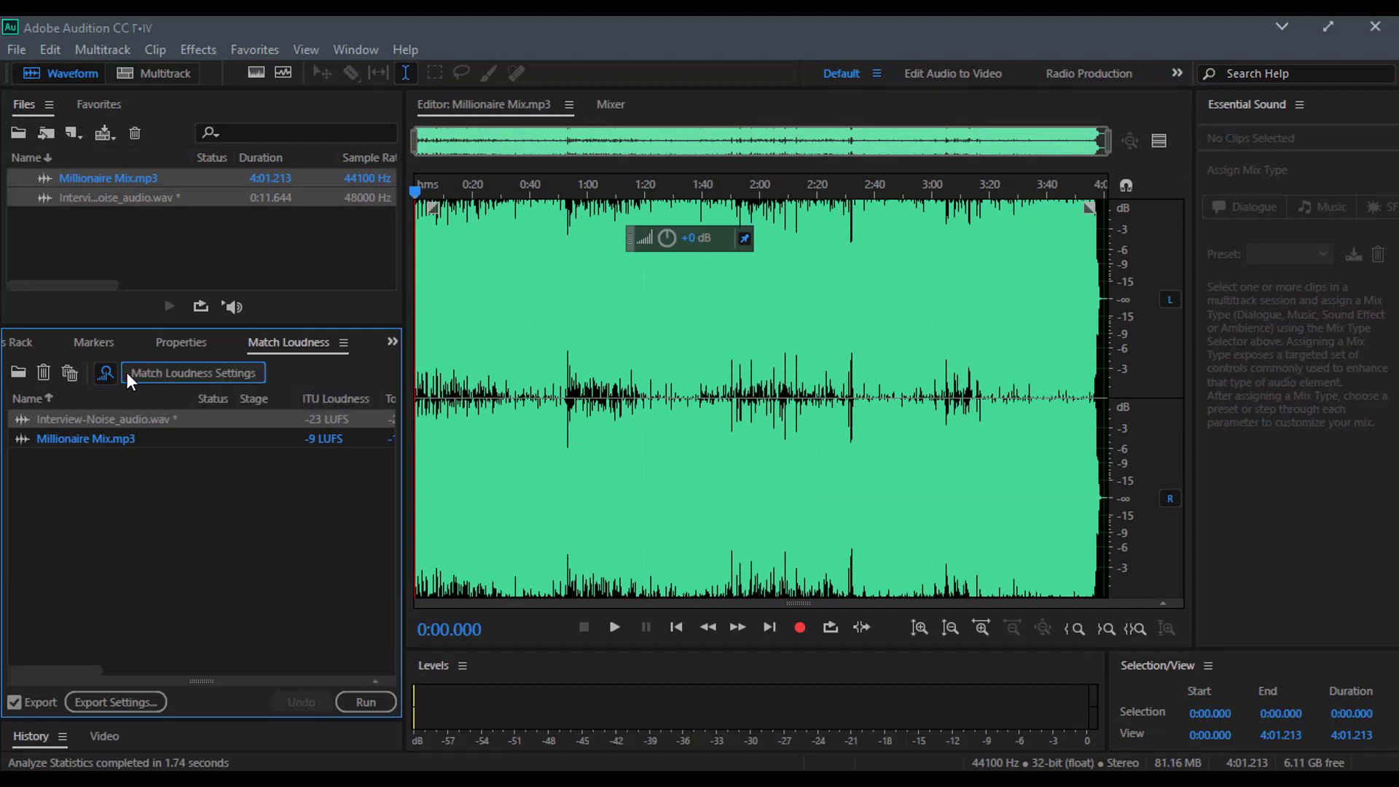
pyautogui.click(180, 373)
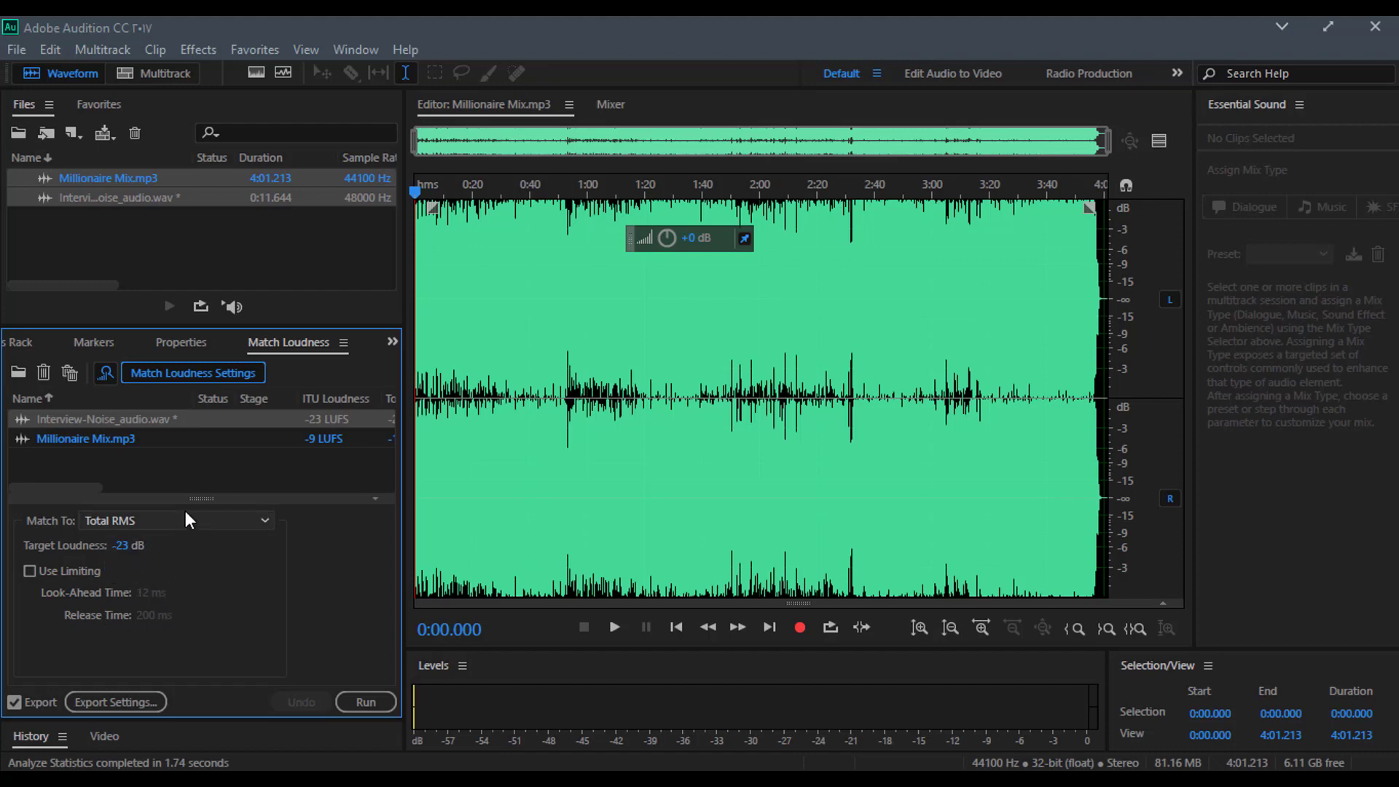
pyautogui.moveTo(201, 498); pyautogui.dragTo(213, 583)
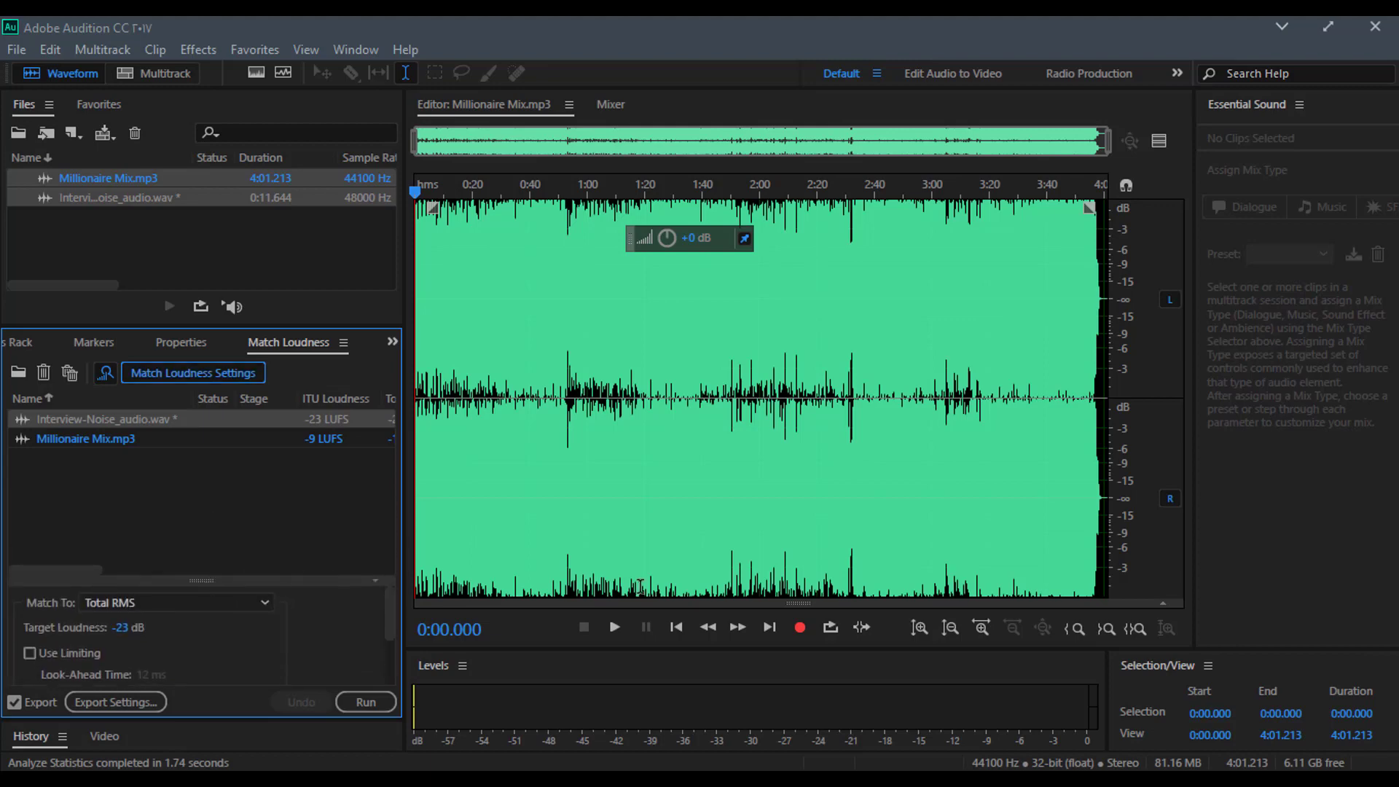
pyautogui.click(793, 586)
pyautogui.moveTo(793, 587); pyautogui.dragTo(783, 627)
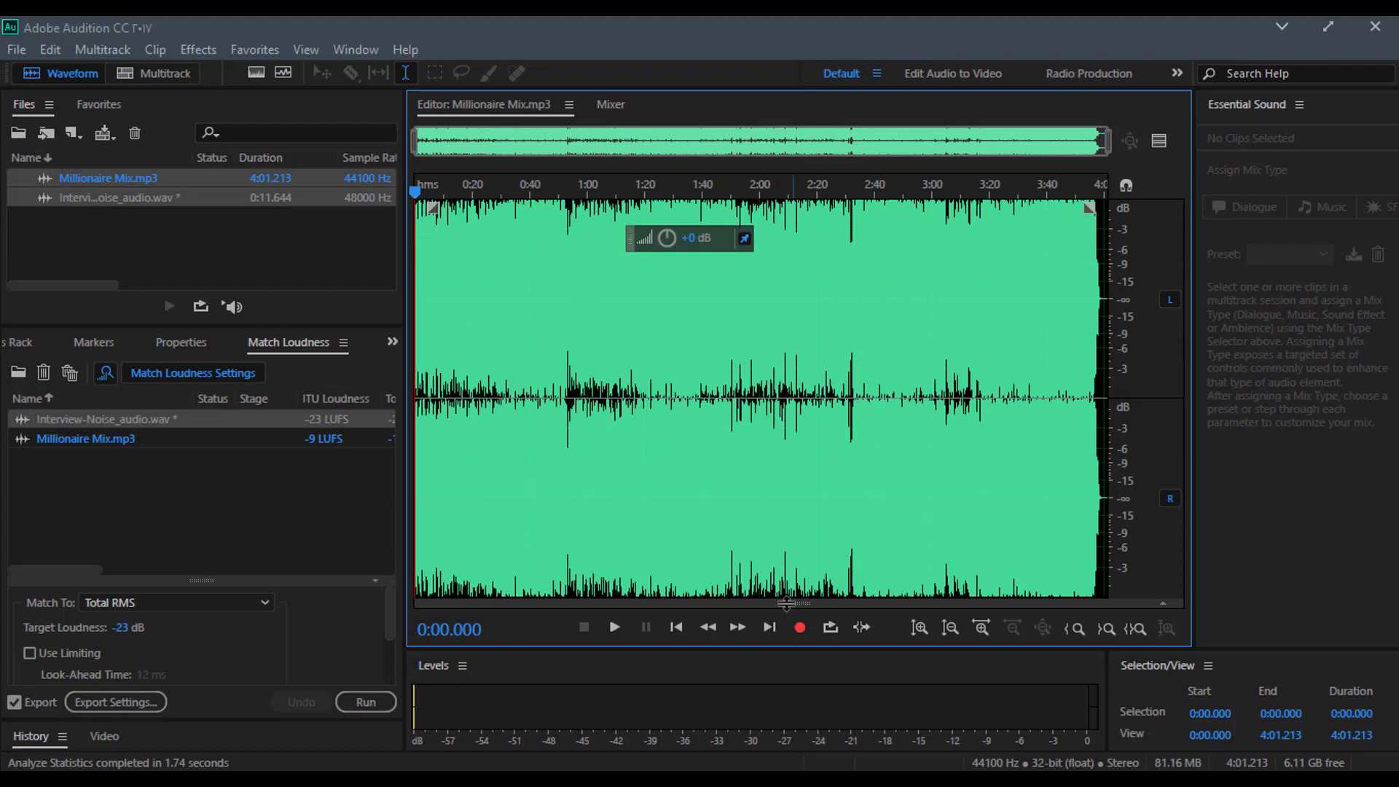
pyautogui.moveTo(200, 580); pyautogui.dragTo(228, 488)
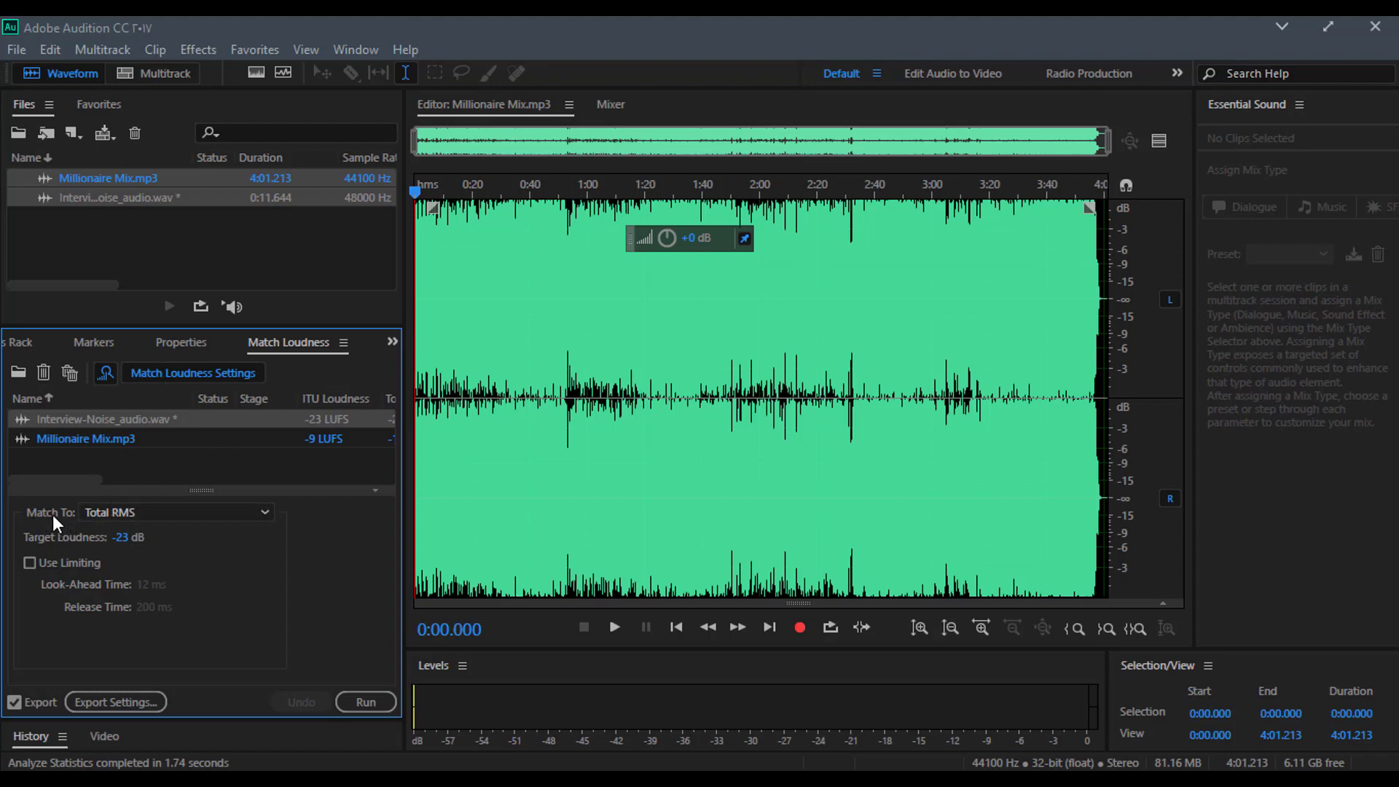
# - Match the files to Peak Amplitude with a peak volume of -6 dB
pyautogui.click(141, 505)
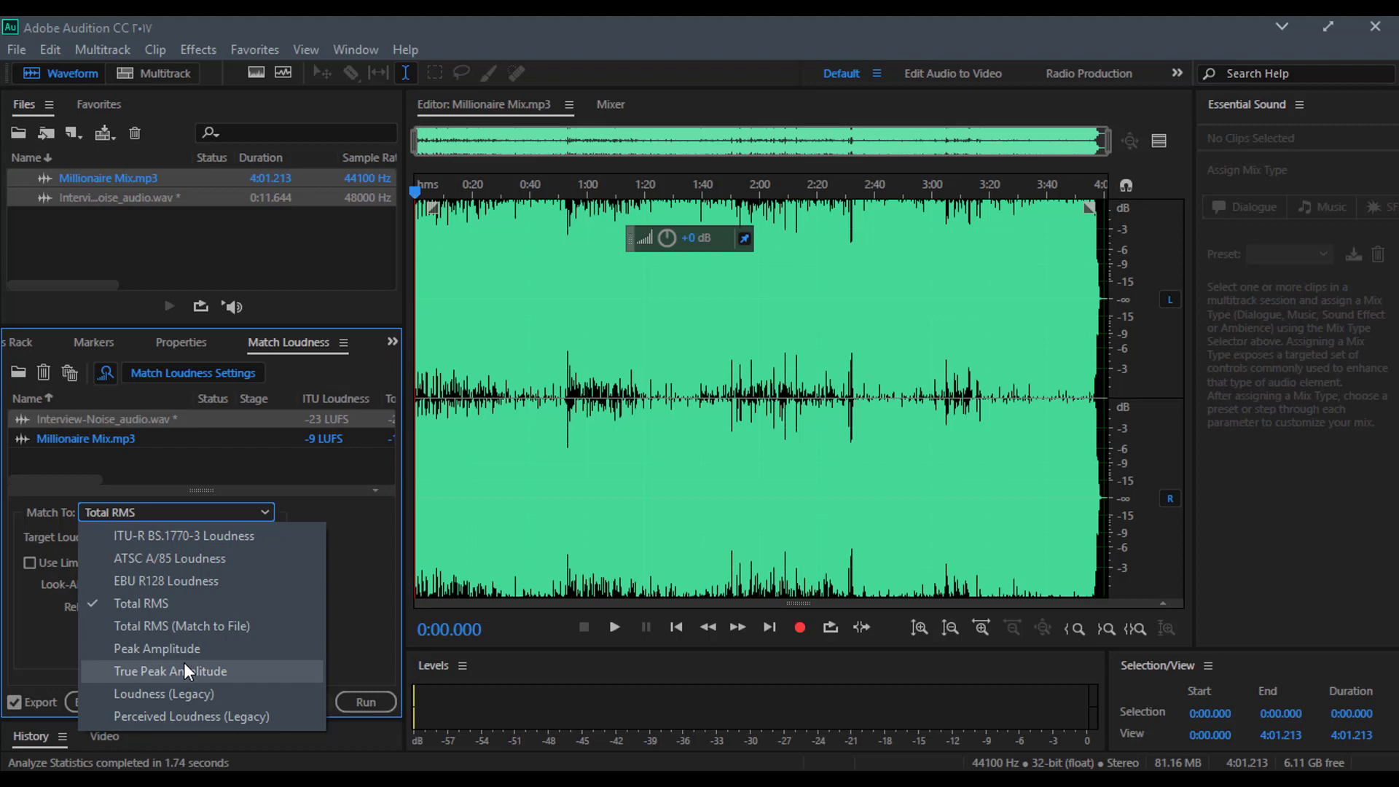
pyautogui.click(141, 653)
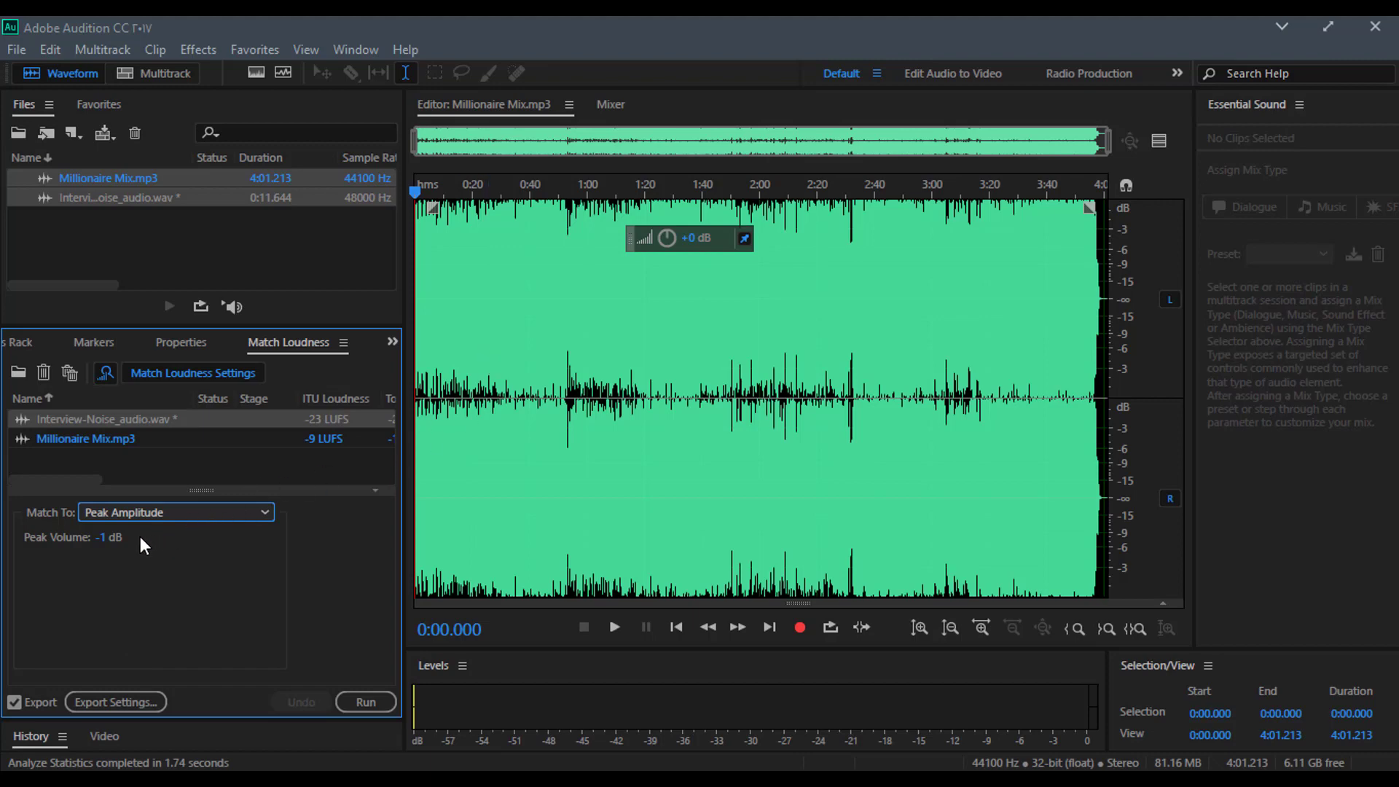
pyautogui.click(103, 537)
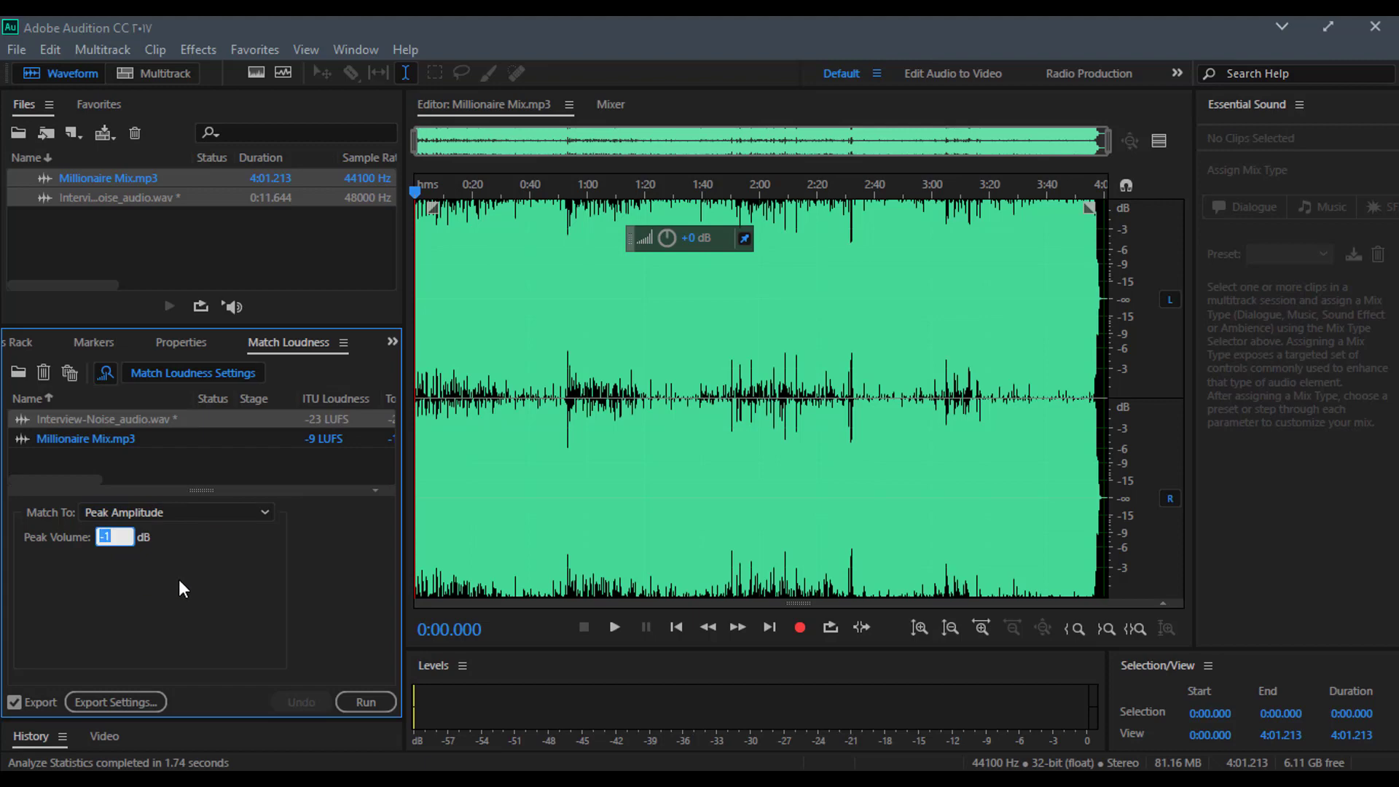
pyautogui.write('-6')
pyautogui.click(167, 605)
# - Look over the export settings without changing them and turn exporting of the matched files off
pyautogui.click(90, 705)
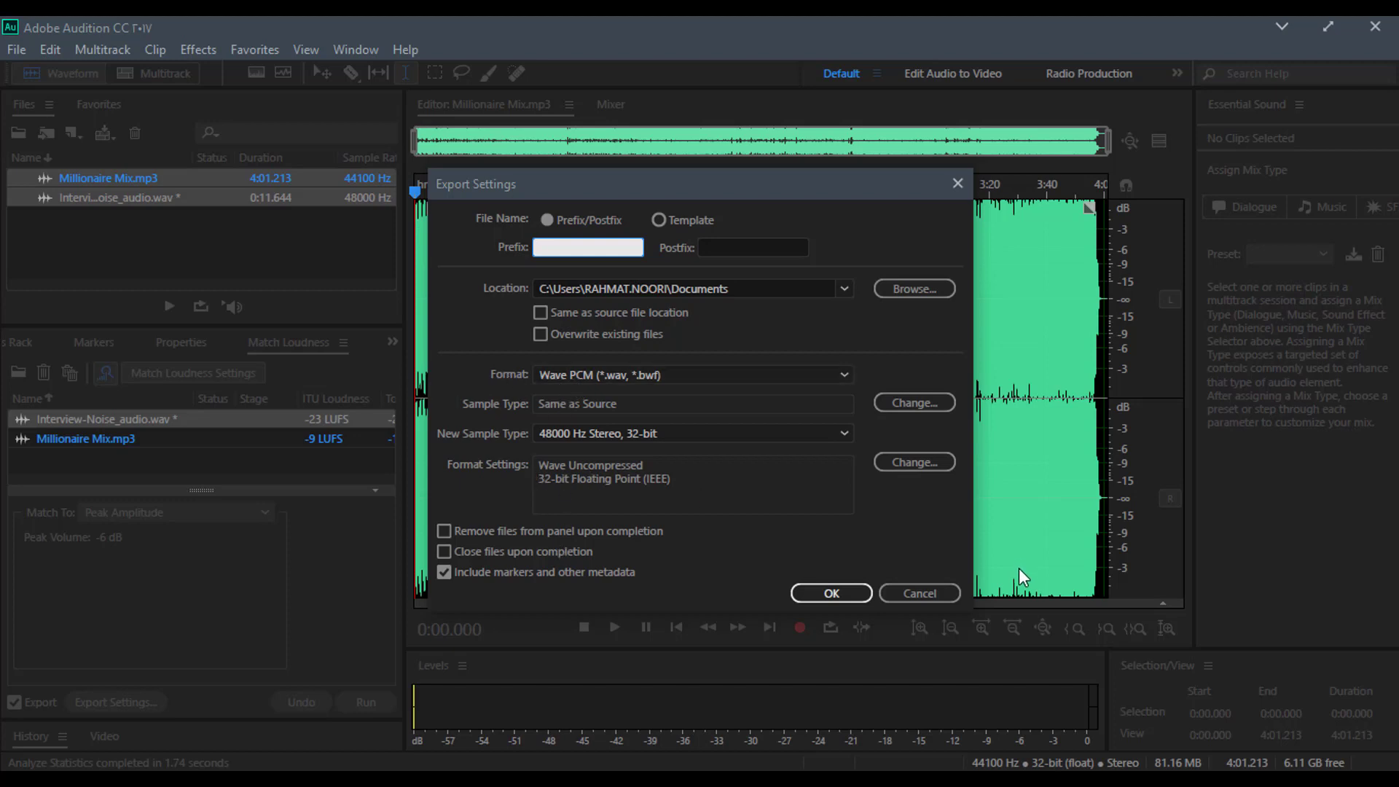
pyautogui.click(943, 590)
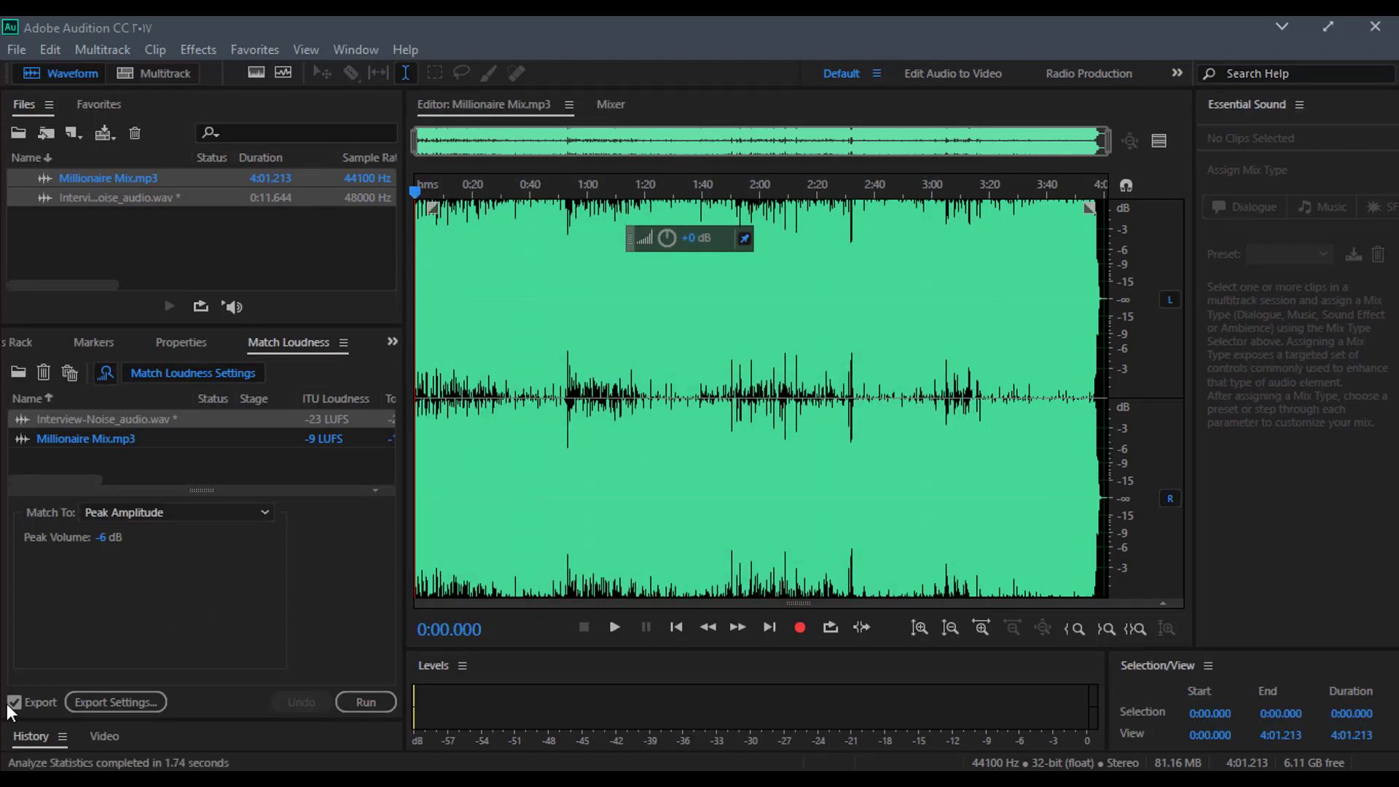
pyautogui.click(14, 702)
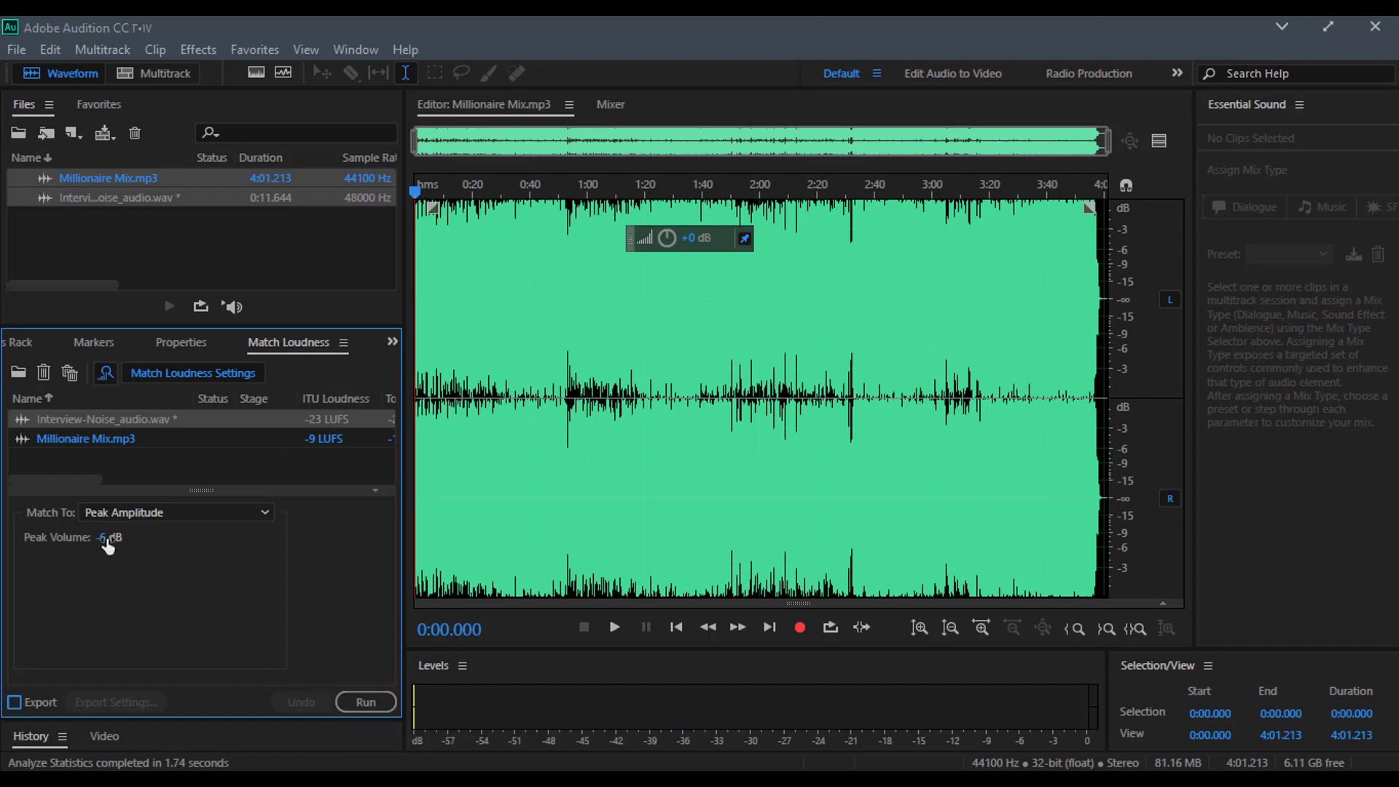
# - Run the loudness matching on both files and clear the selection in the Millionaire Mix.mp3 waveform
pyautogui.click(369, 700)
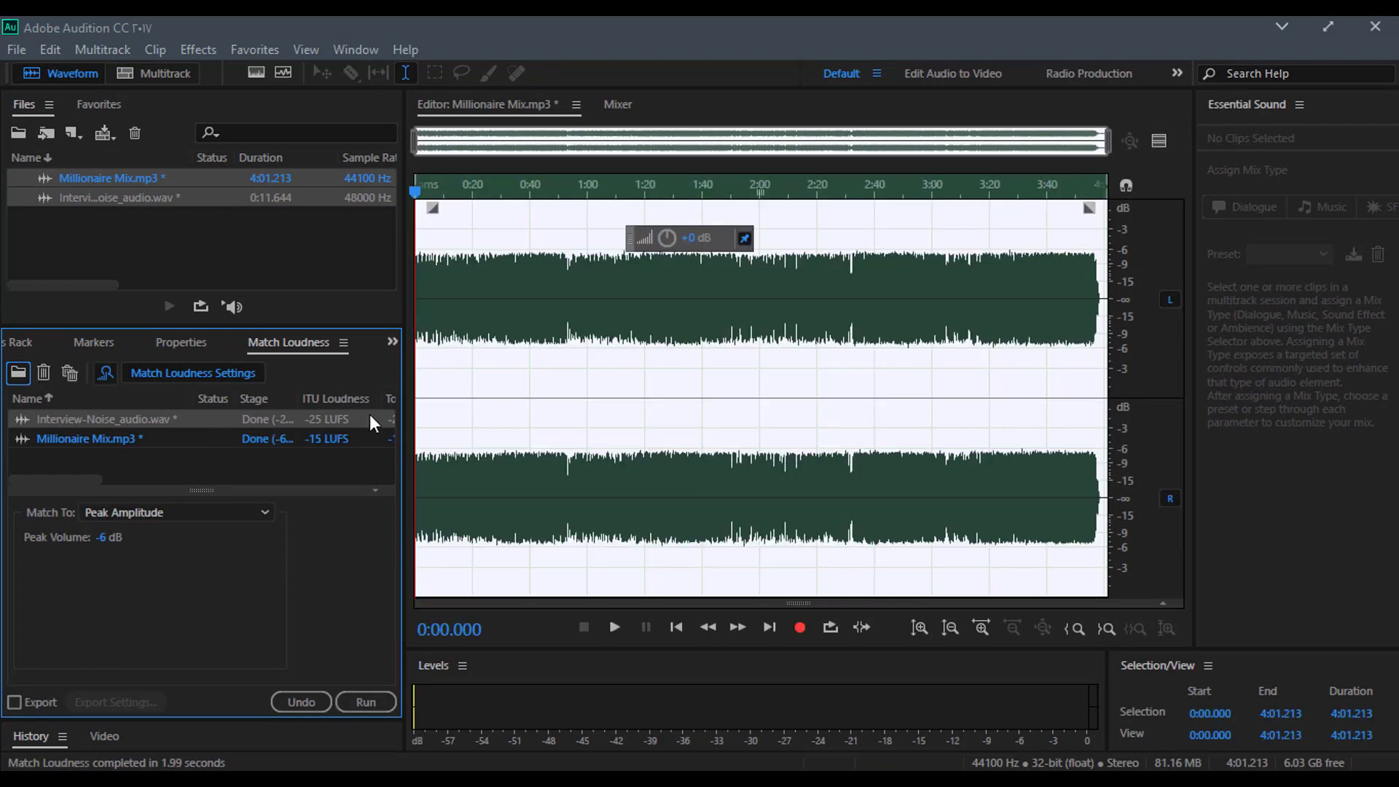
pyautogui.click(806, 293)
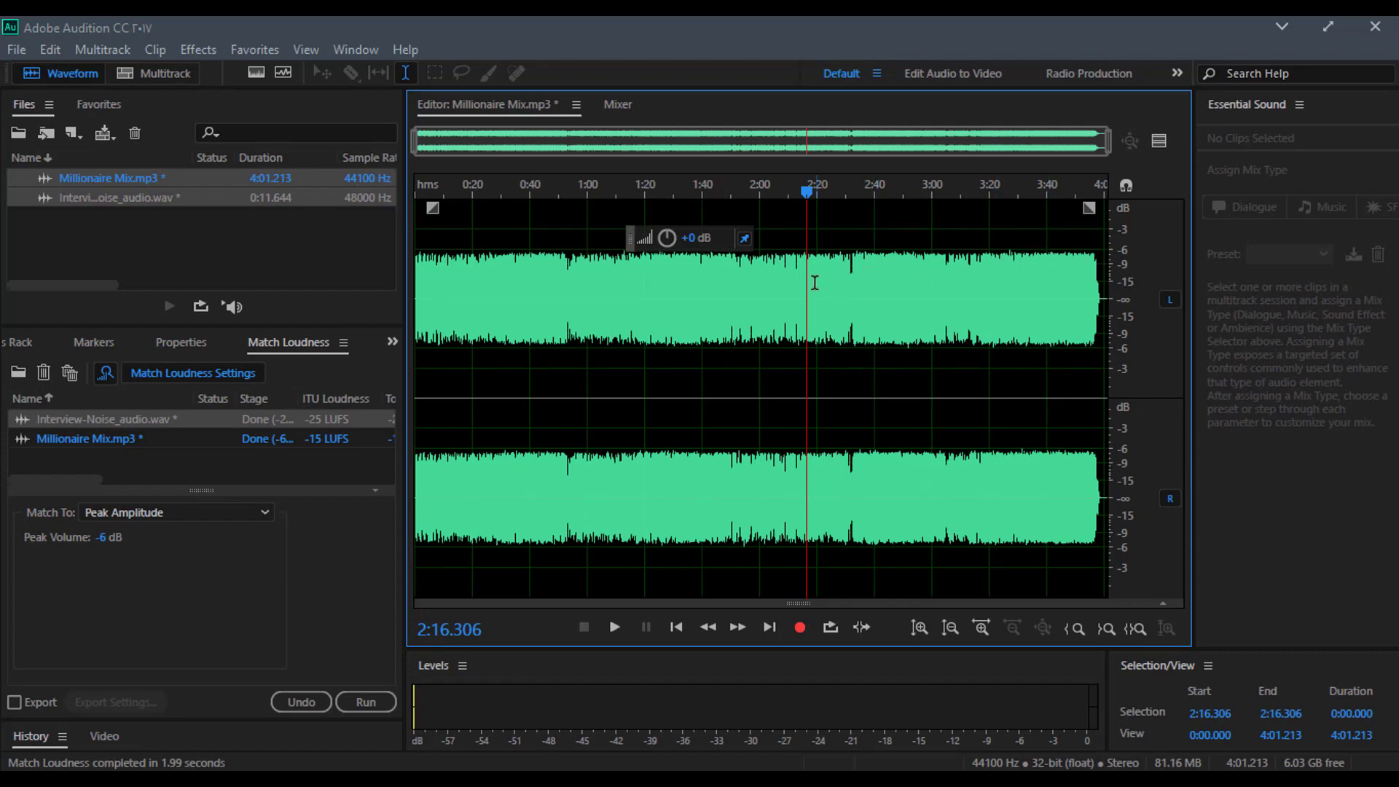
# - Show Interview-Noise_audio.wav in the editor and examine its matched waveform amplitude up close
pyautogui.click(270, 244)
pyautogui.doubleClick(76, 195)
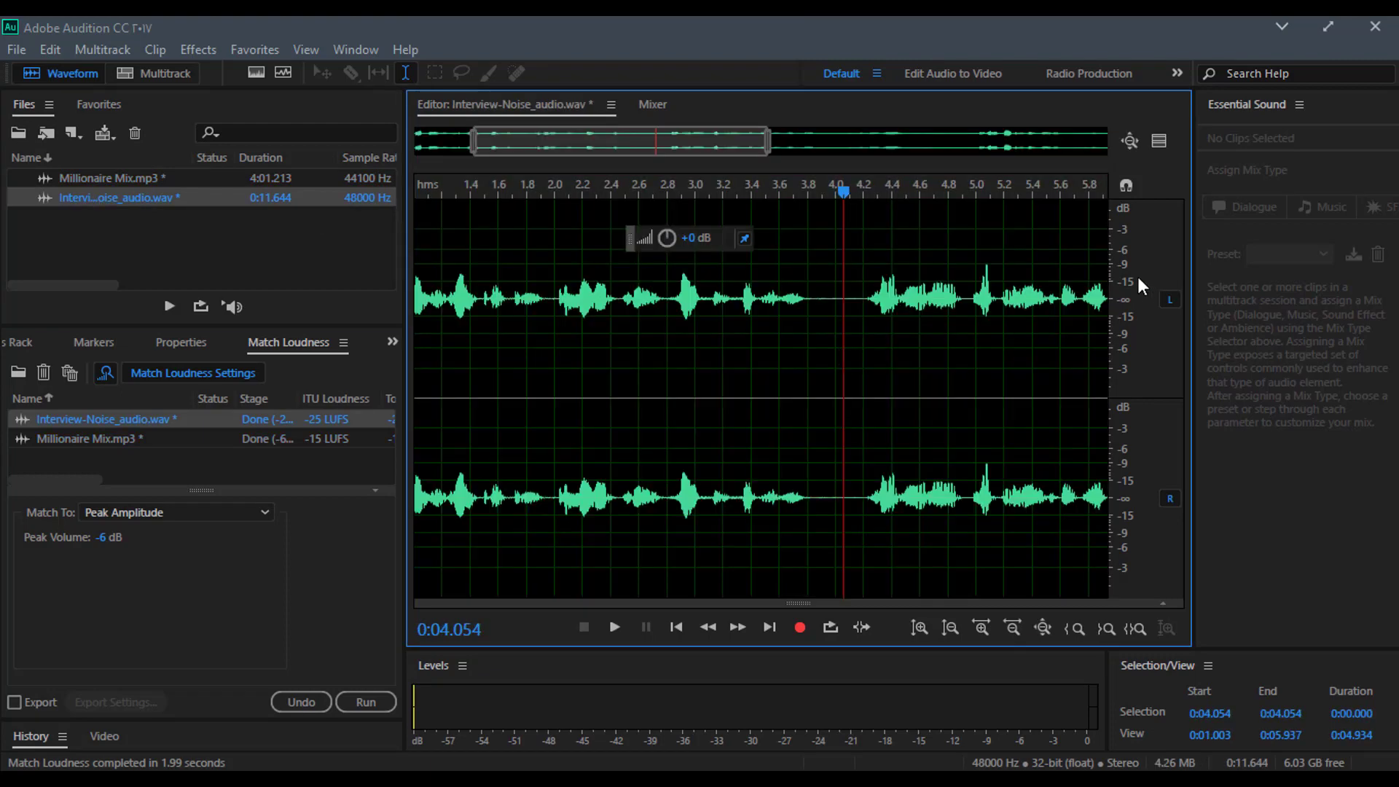
pyautogui.scroll(2, 1086, 284)
pyautogui.scroll(3, 1150, 286)
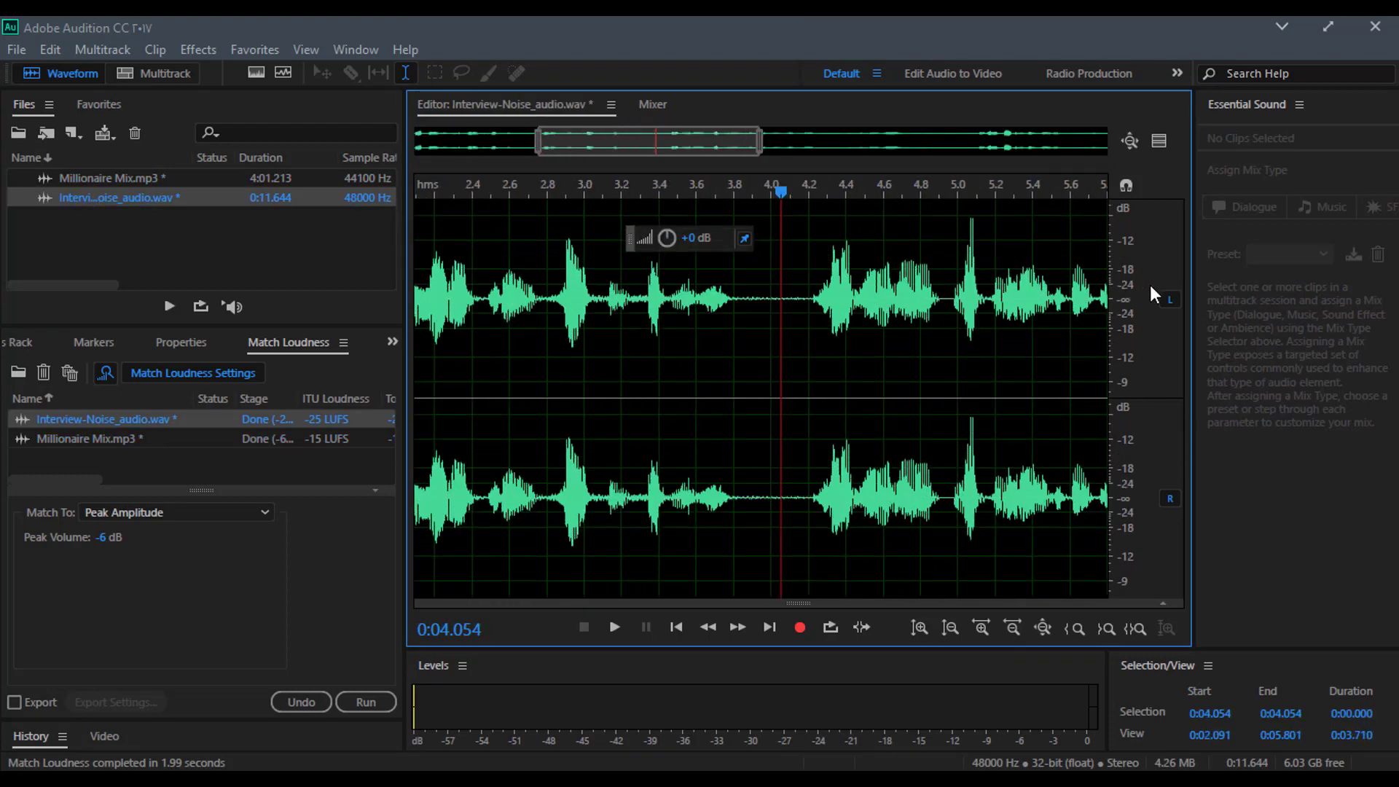
# - Compare the interview waveform's peaks with the decibel scale at several magnifications, focusing on the burst between 5.00 and 5.10 seconds
pyautogui.scroll(-3, 1149, 285)
pyautogui.scroll(3, 1150, 285)
pyautogui.scroll(-4, 1149, 286)
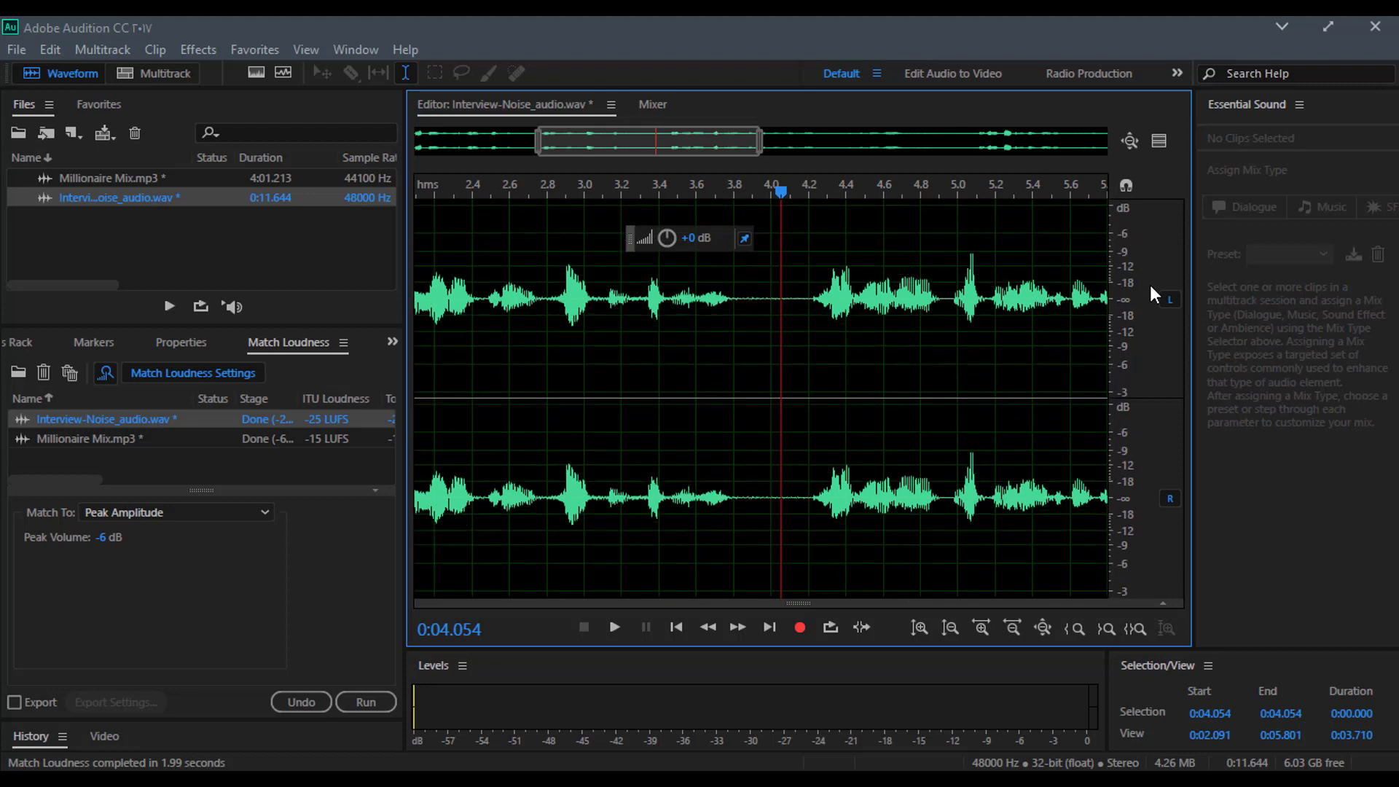
pyautogui.scroll(1, 1137, 273)
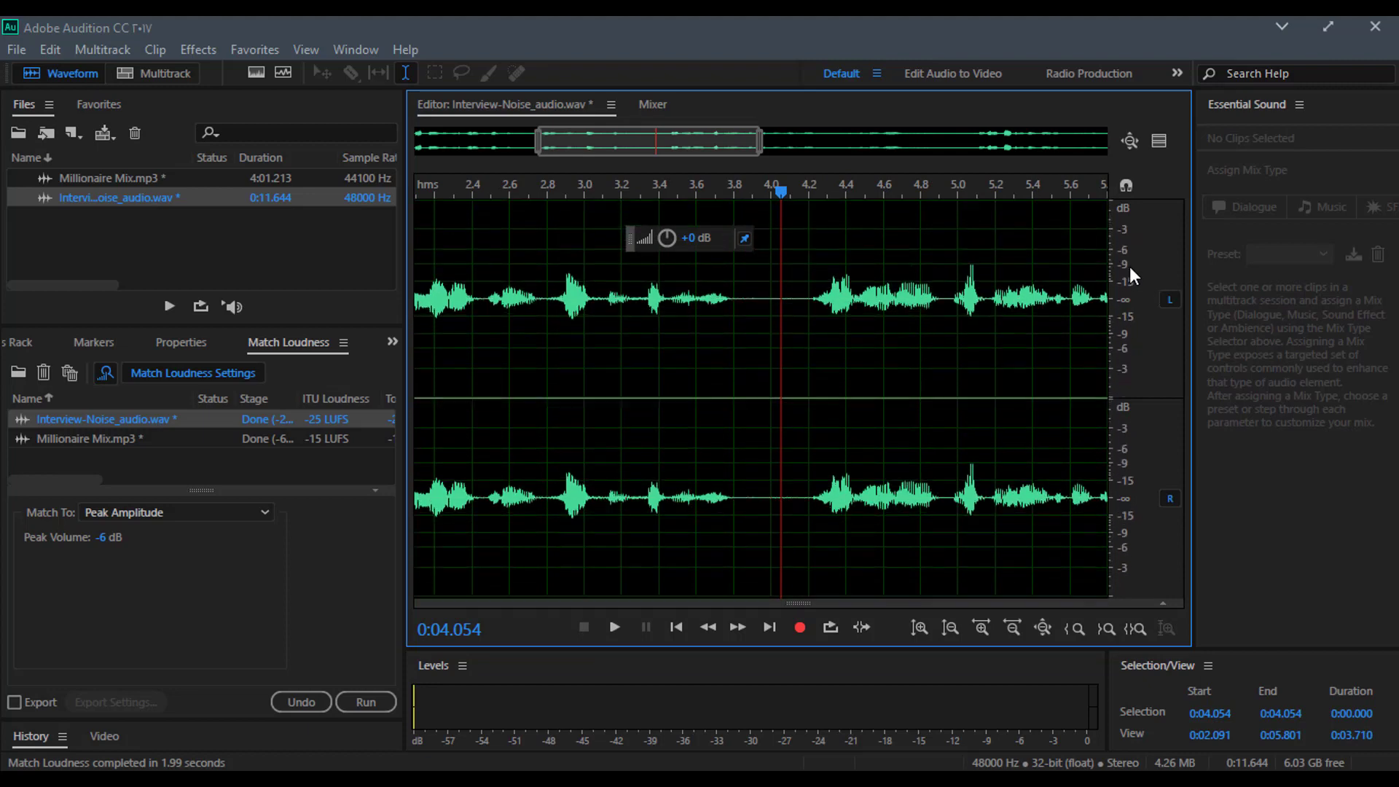
pyautogui.scroll(5, 1020, 303)
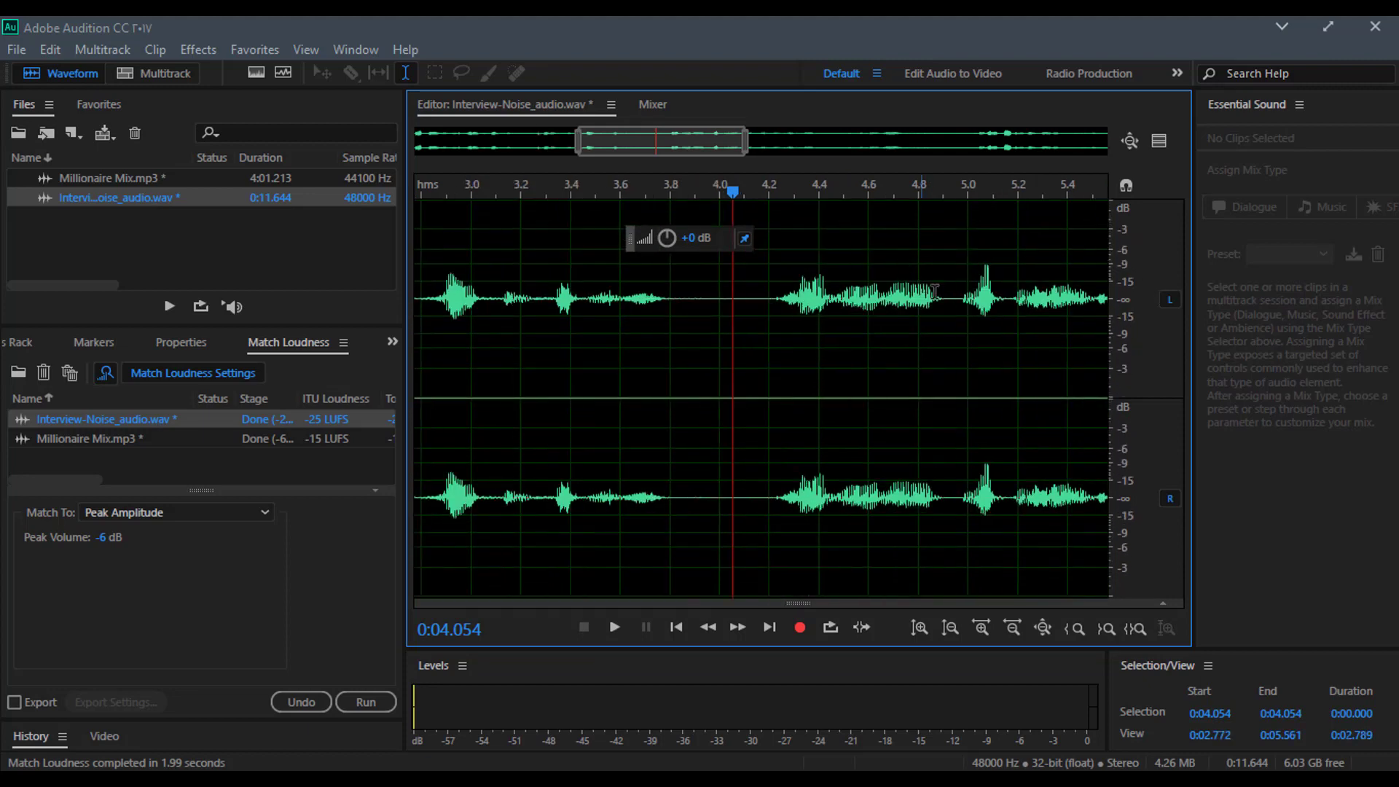
pyautogui.scroll(1, 1024, 305)
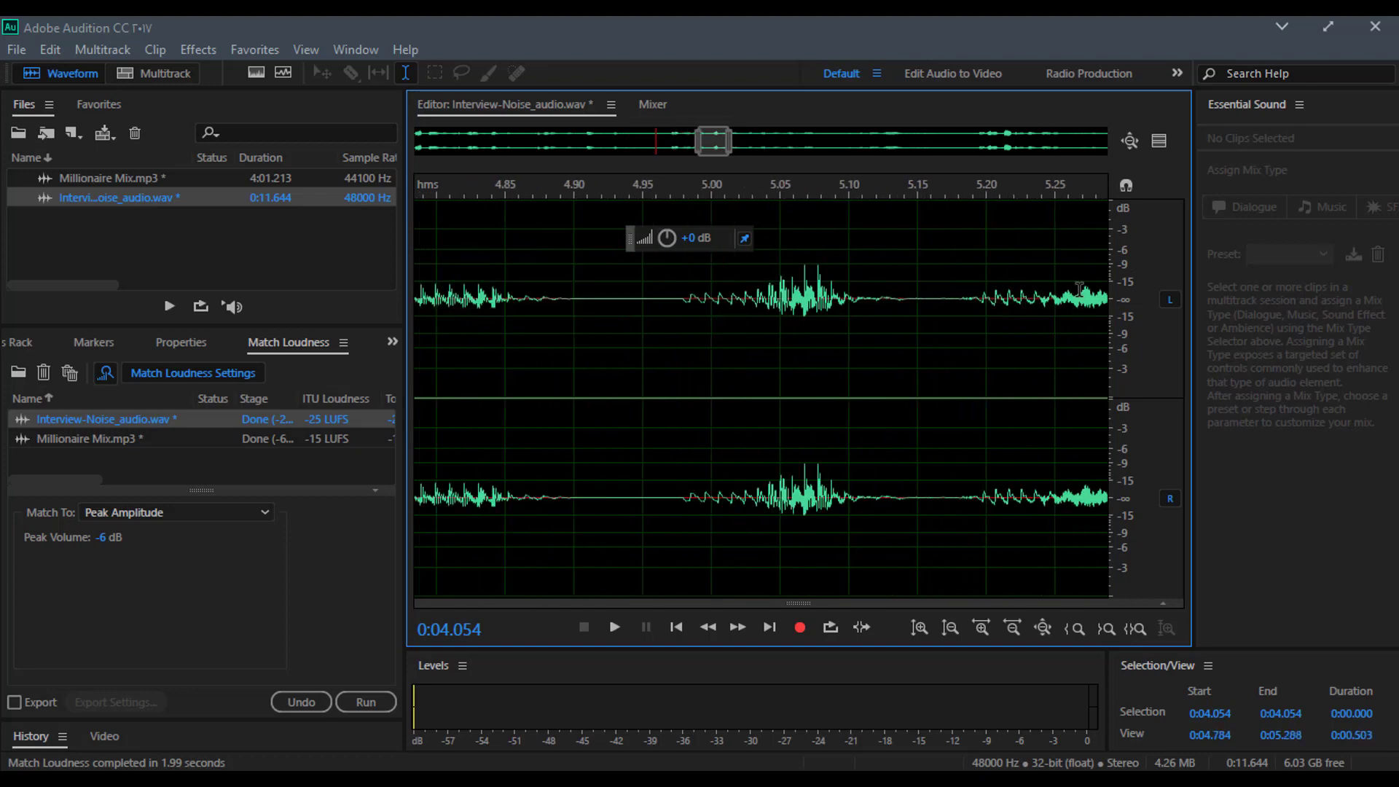
pyautogui.scroll(-2, 1153, 285)
pyautogui.scroll(1, 1136, 287)
pyautogui.scroll(-1, 1126, 281)
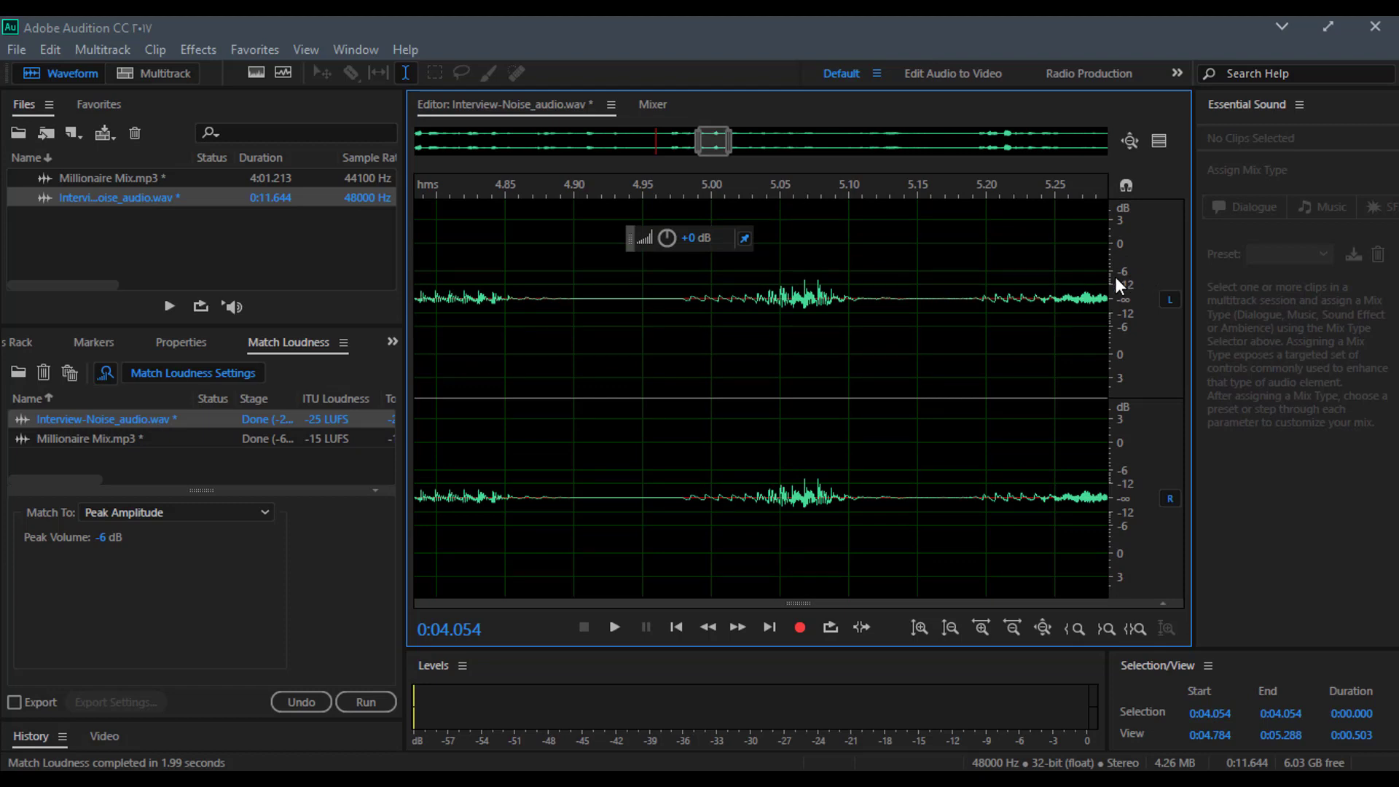
# - Show Millionaire Mix.mp3 in the editor and look over the available Match To loudness options, keeping Peak Amplitude
pyautogui.doubleClick(107, 181)
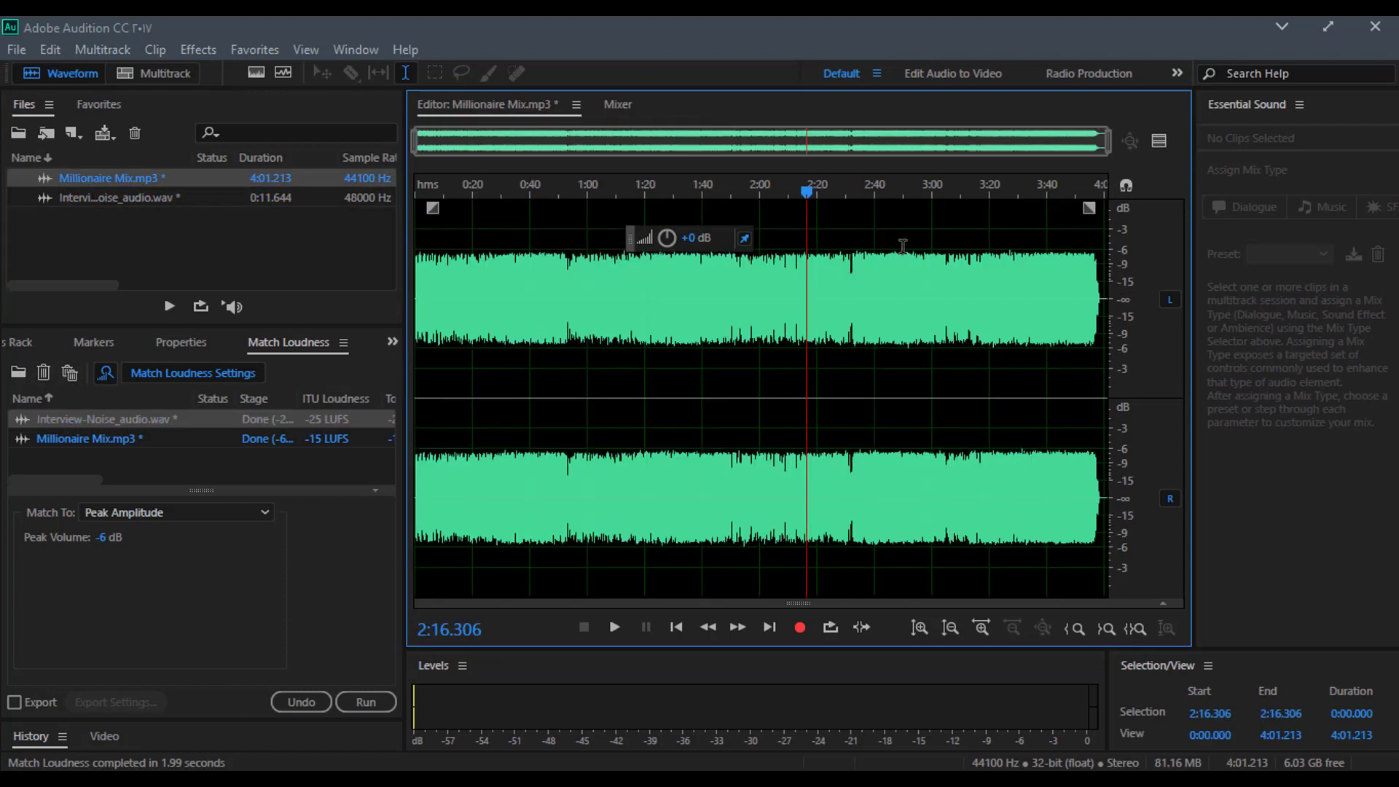
pyautogui.click(102, 510)
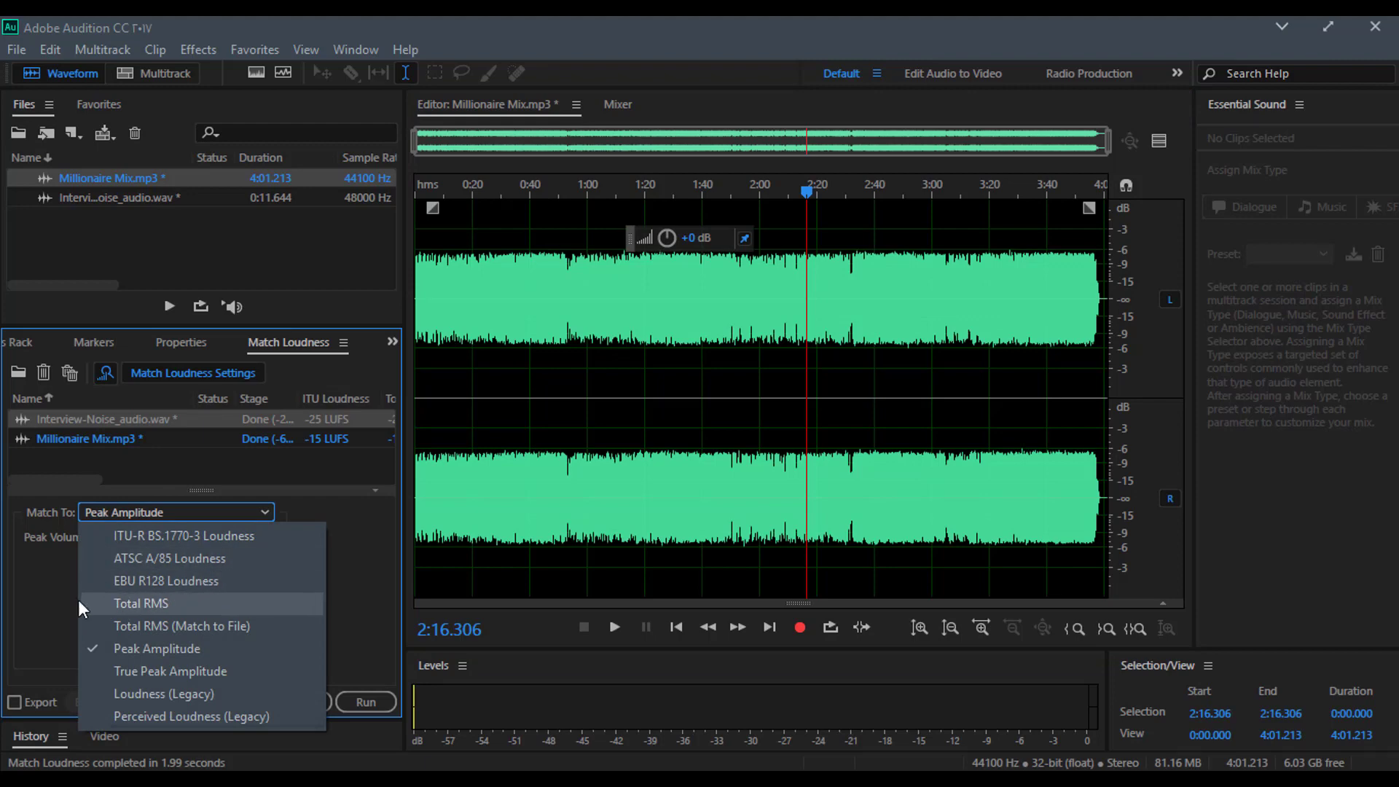
pyautogui.click(23, 582)
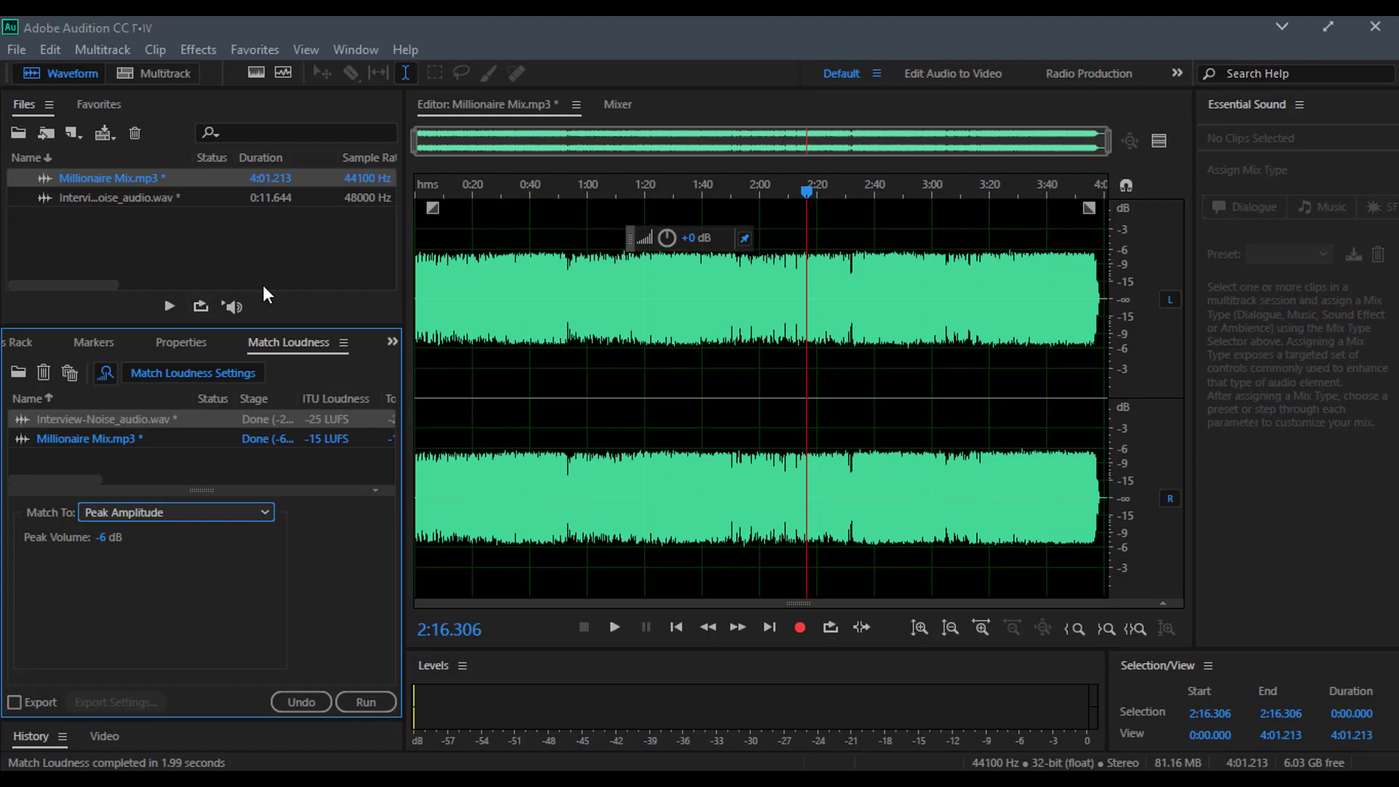
pyautogui.click(1376, 27)
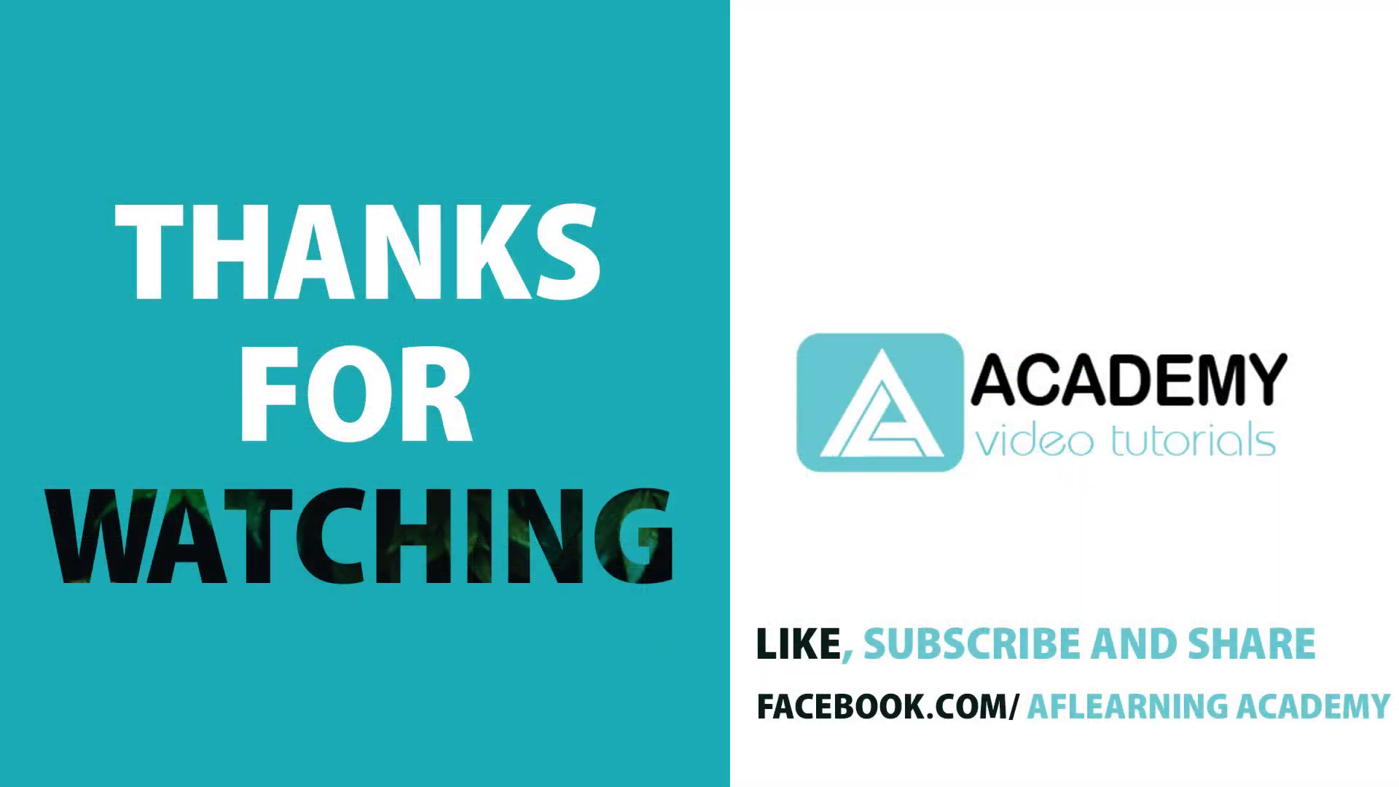